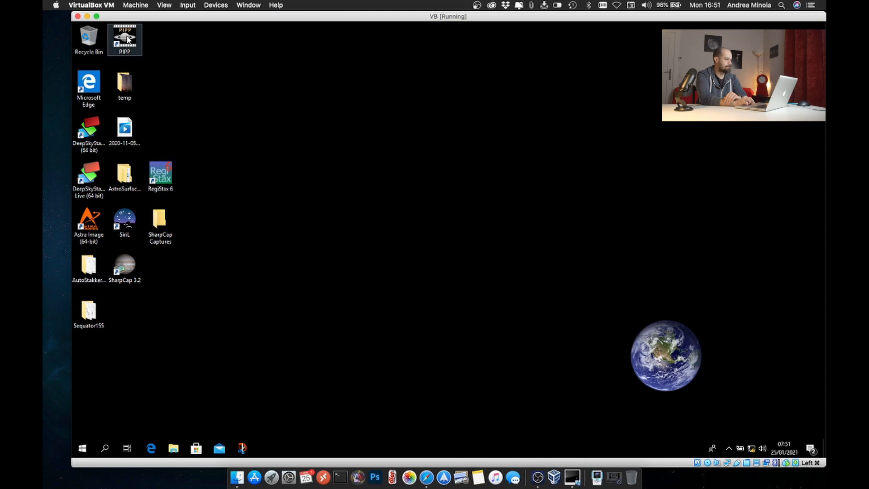
Open PIPP and add the raw moon images PC040533 to PC040612 as source image files
double_click(127, 39)
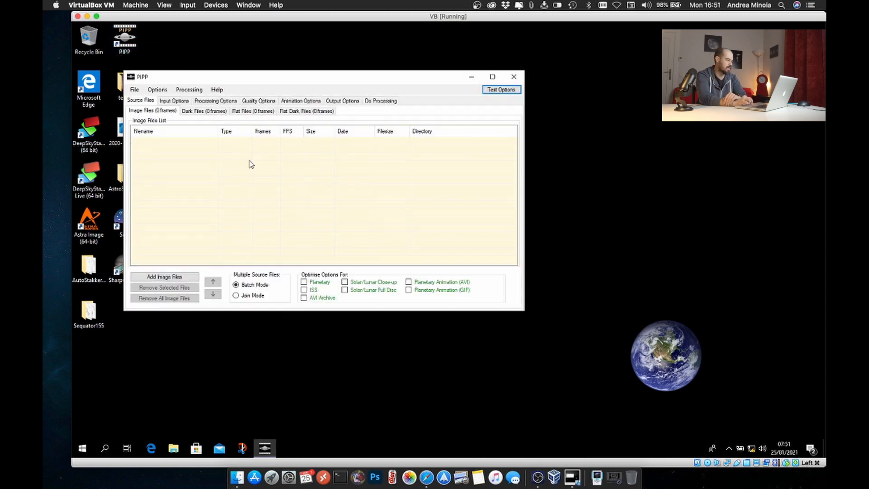
click(181, 277)
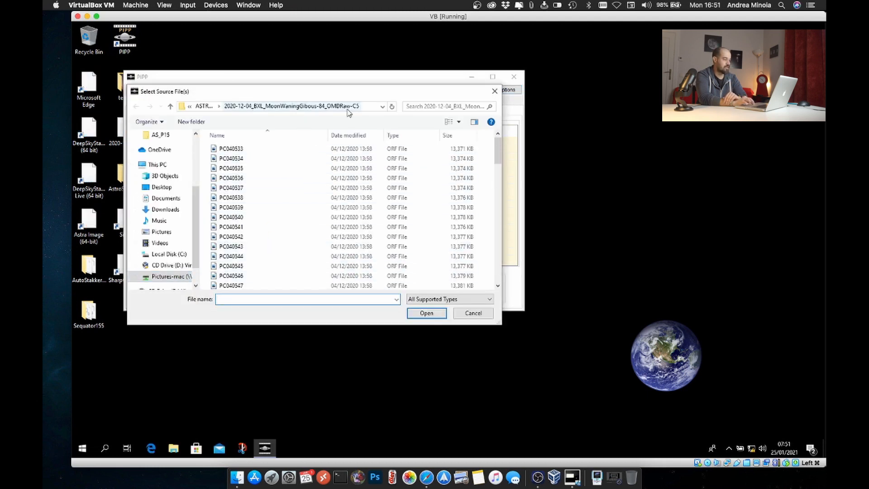
click(344, 149)
scroll(344, 150, down, 20)
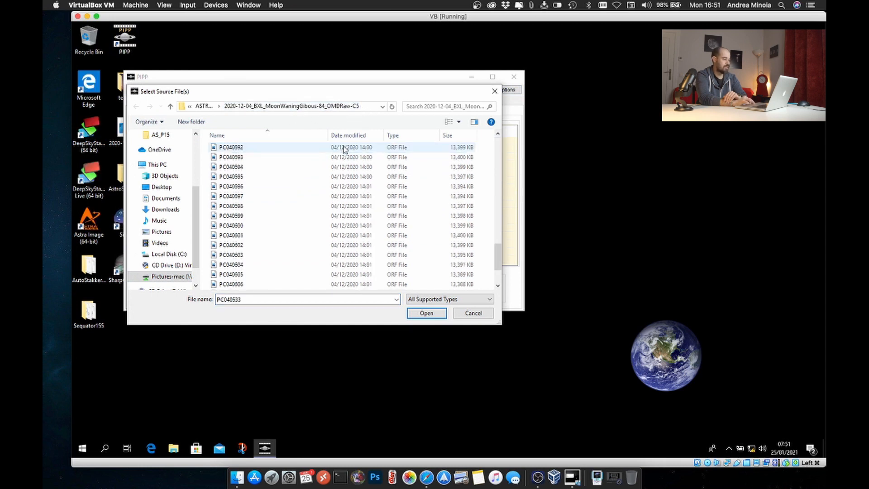
shift+click(348, 285)
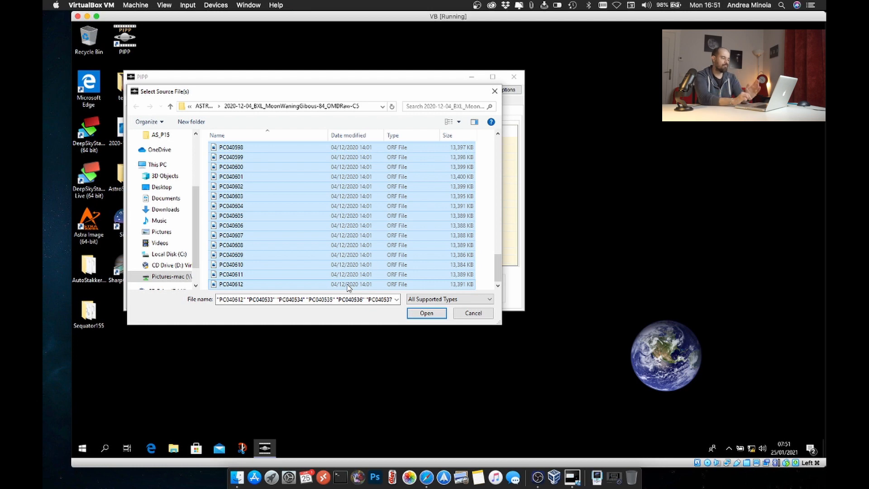
click(427, 313)
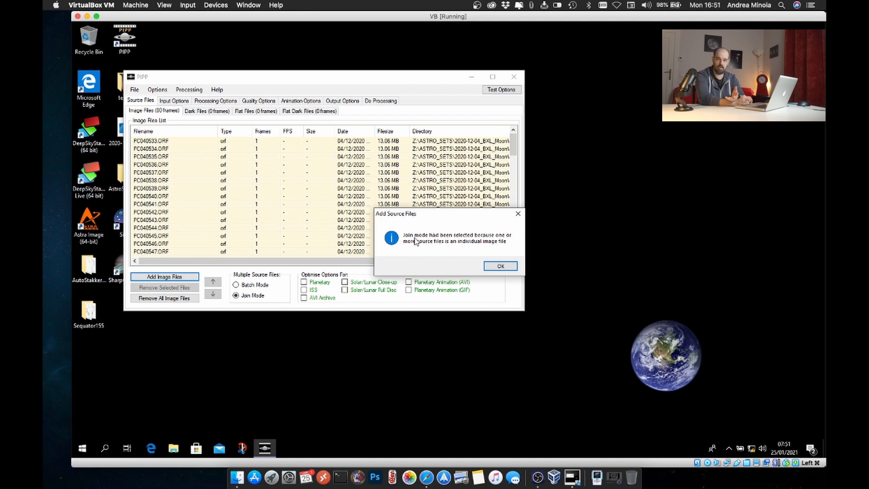
key(Return)
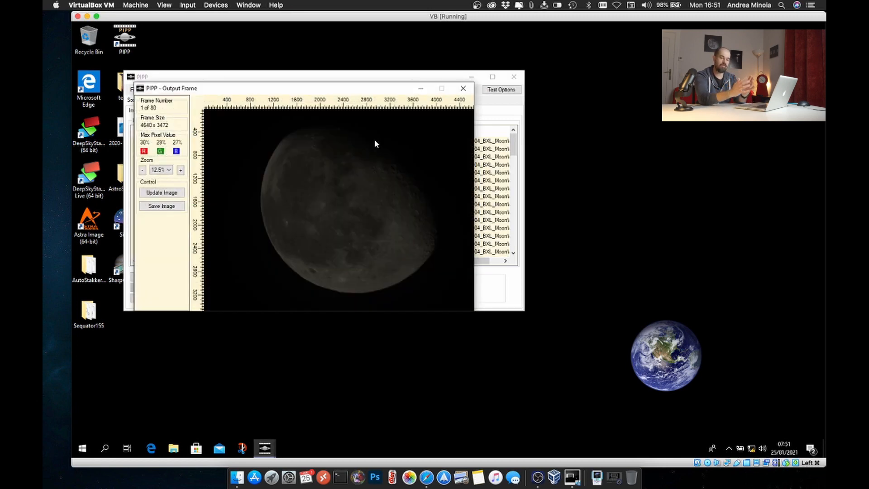
Arrange the main and preview windows apart, enable stretching the histogram white point to 75%, and test the options
drag(356, 90, 695, 205)
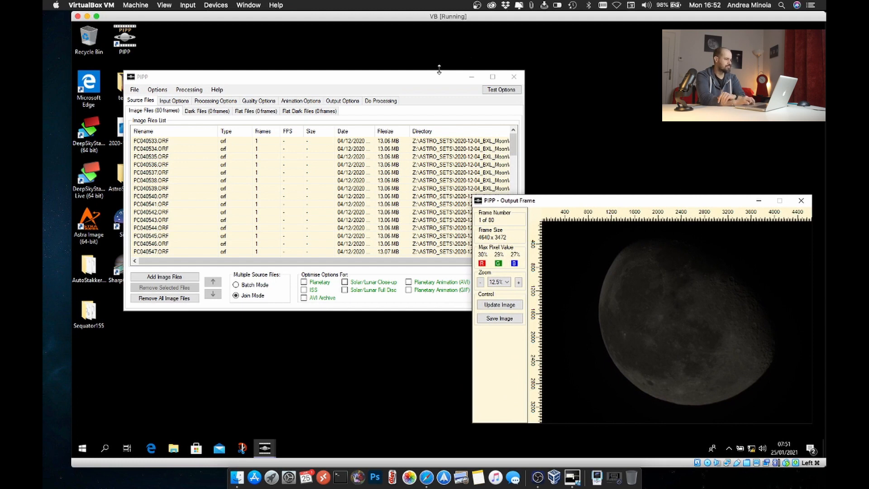
drag(435, 76, 374, 44)
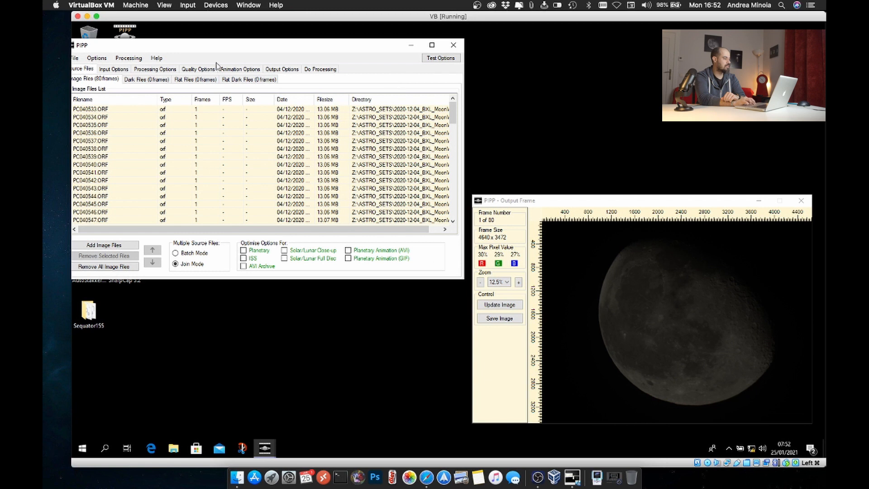
click(146, 71)
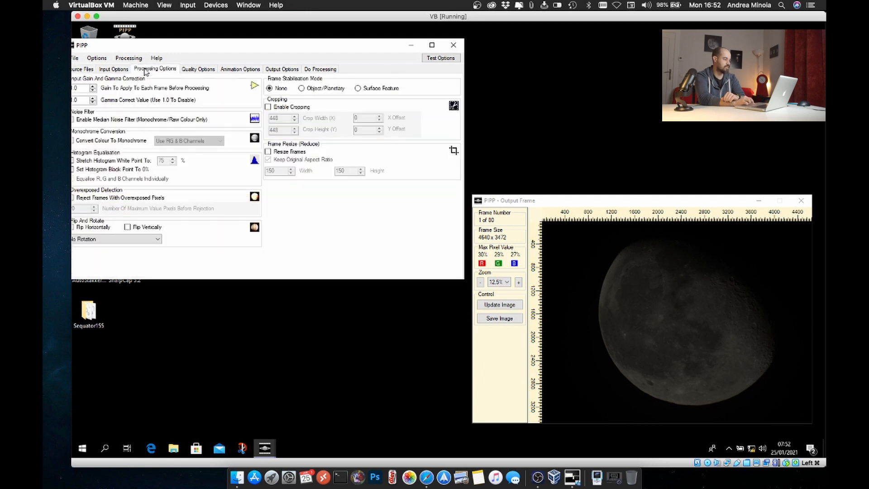
drag(200, 51, 218, 54)
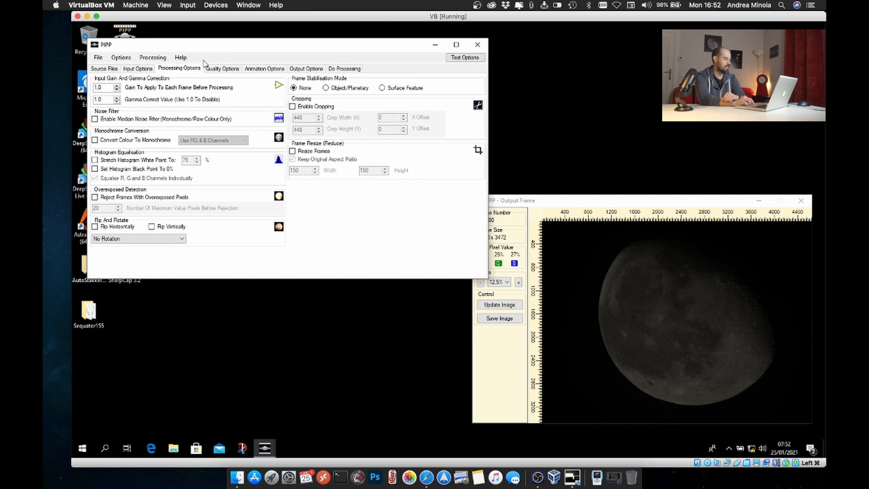
mouse_move(152, 172)
click(95, 160)
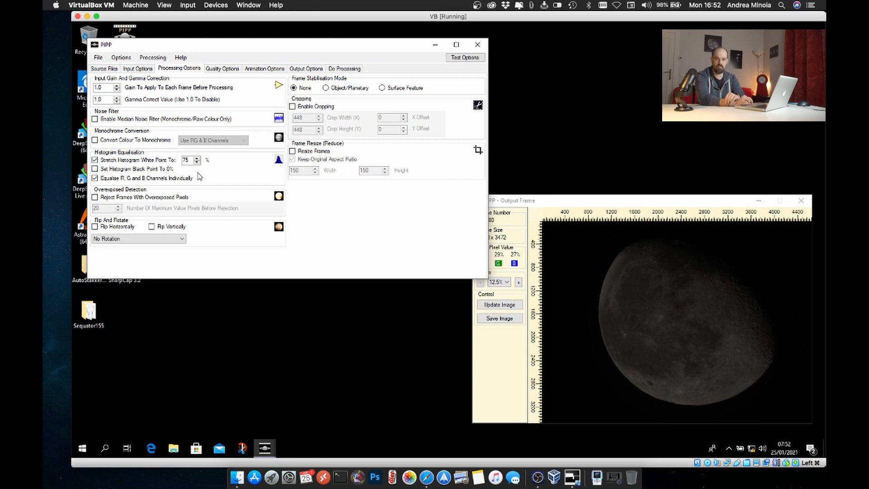
click(458, 60)
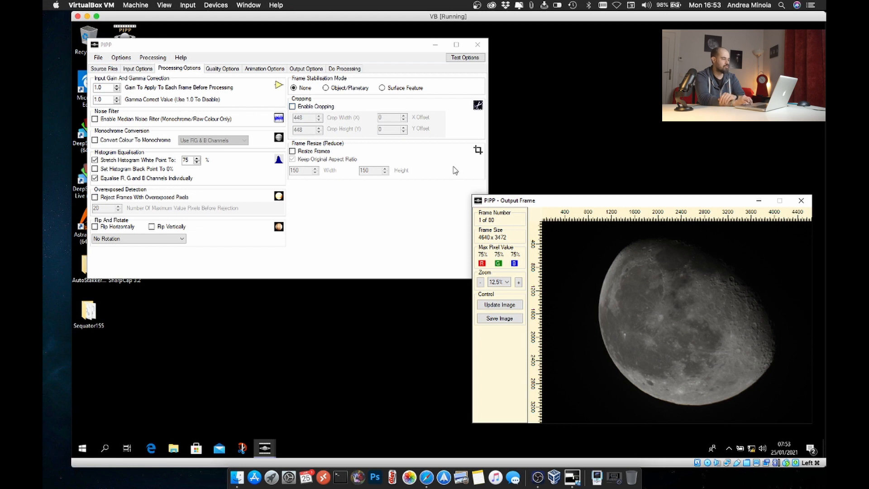
Set frame stabilisation to Object/Planetary, enable object detection, and test the detection threshold
click(335, 88)
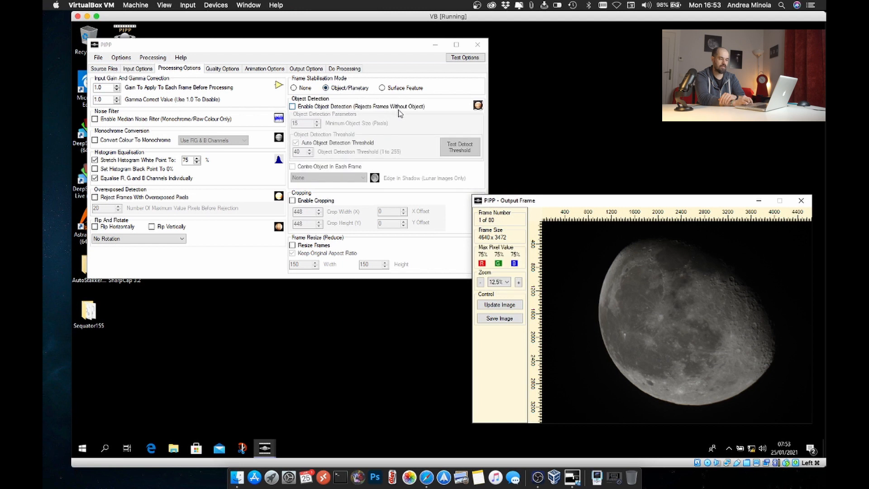
click(292, 107)
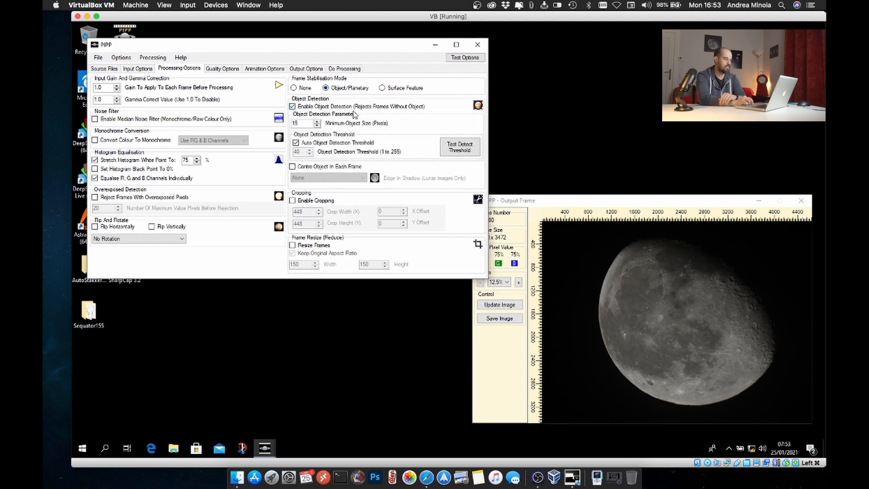
click(468, 150)
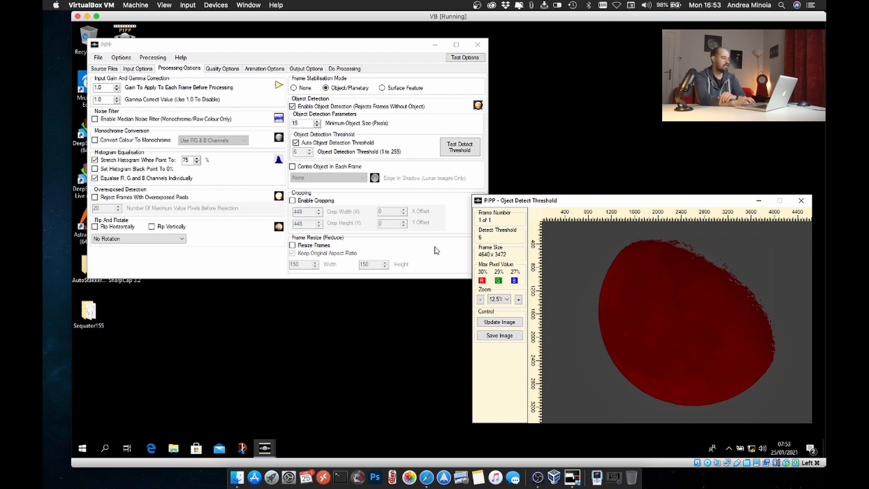
Enable centring the object in each frame with Top Right Hand Side as the edge in shadow, and test the options
click(338, 170)
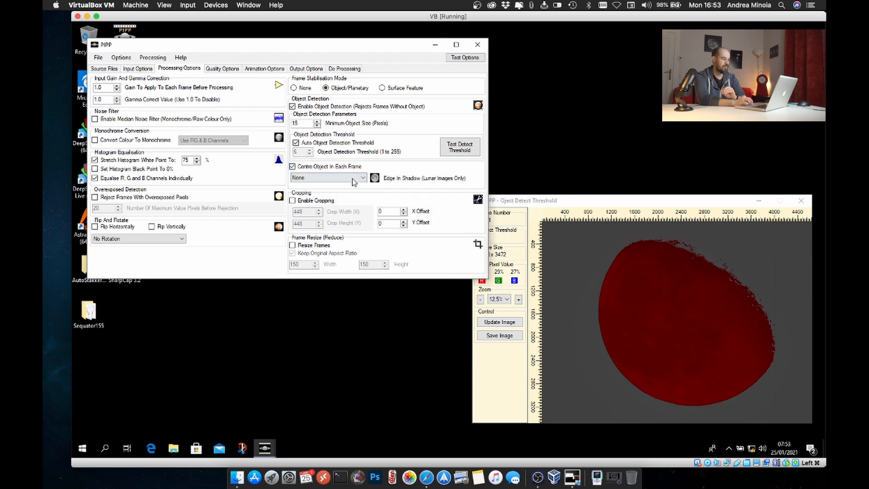
click(362, 180)
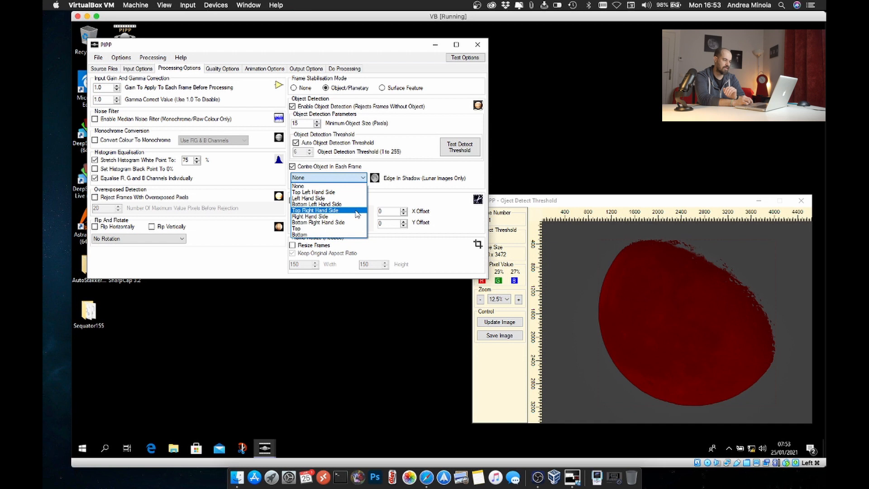
click(357, 213)
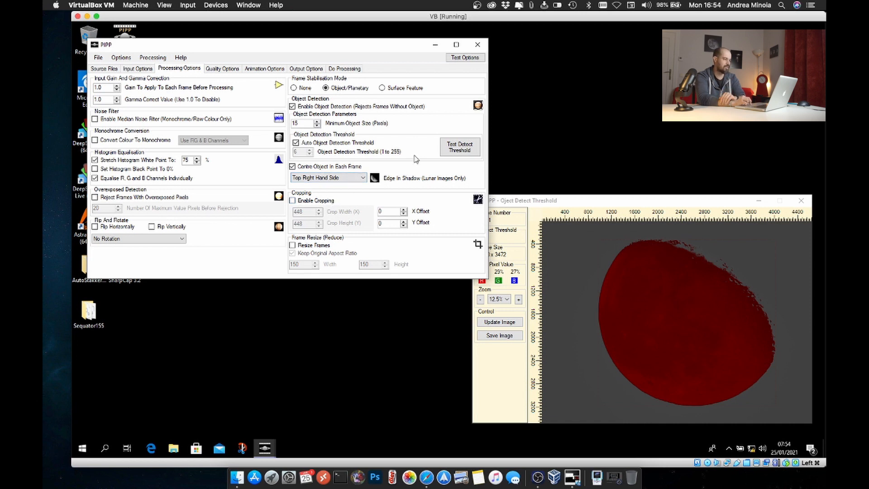
click(467, 59)
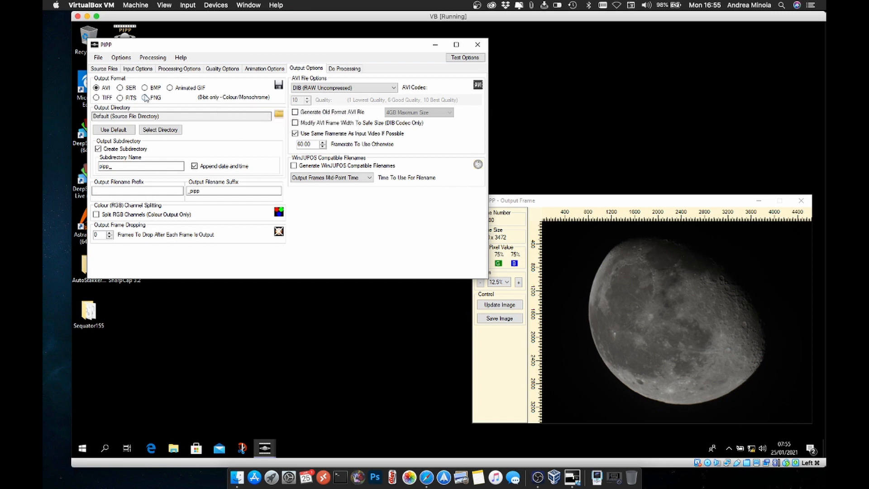
Choose SER as the output format and start processing the source frames
click(120, 88)
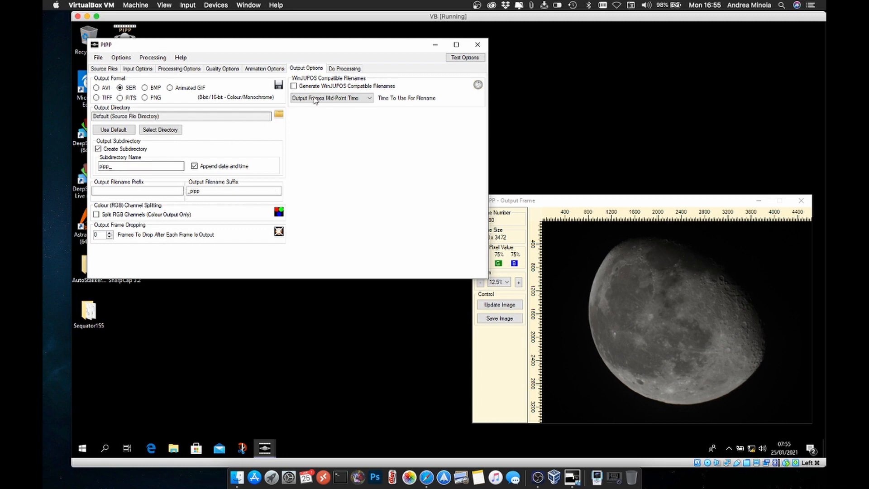
click(345, 68)
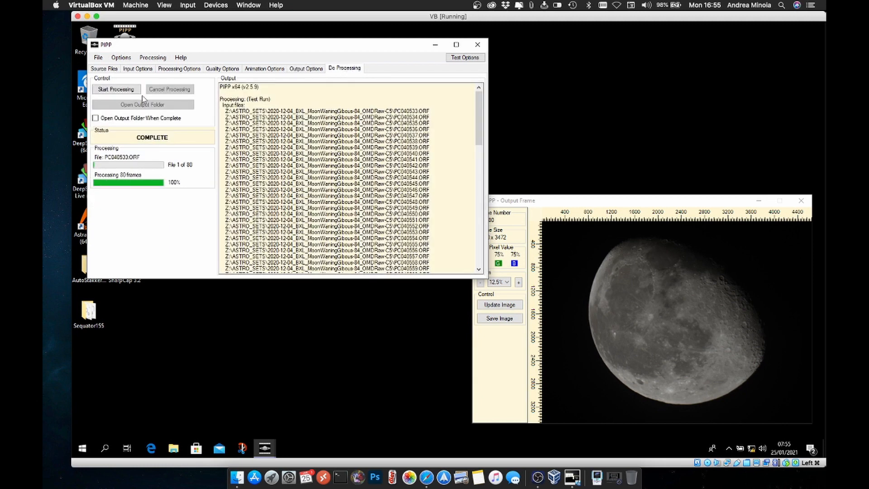
click(128, 91)
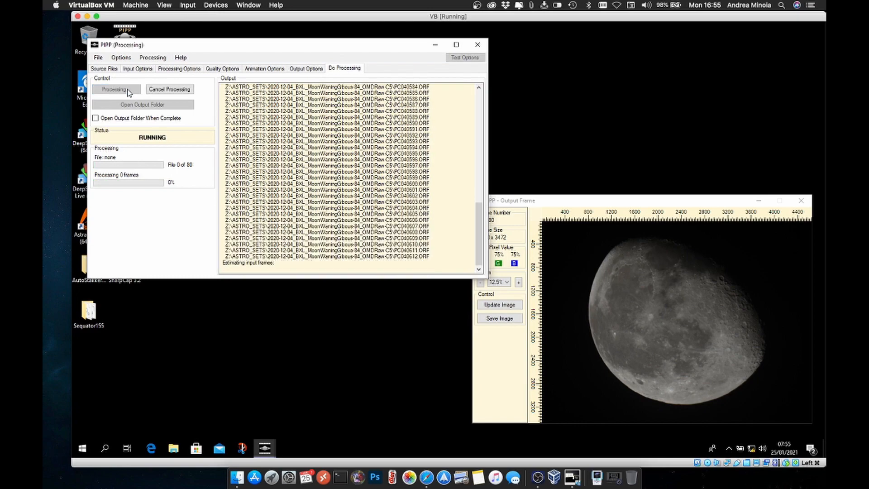
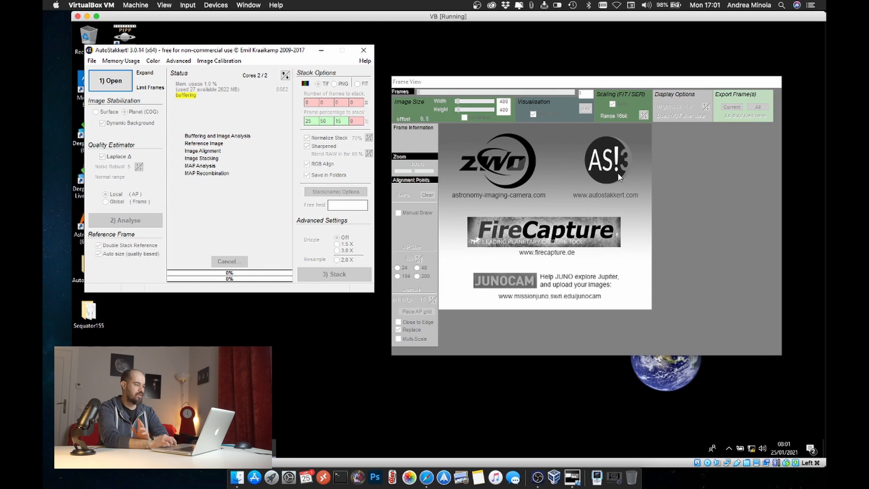
In AutoStakkert, open PC040533_pipp.ser from the pipp_20210125_075537 folder inside ASTRO_SETS on the Pictures-mac drive
click(121, 86)
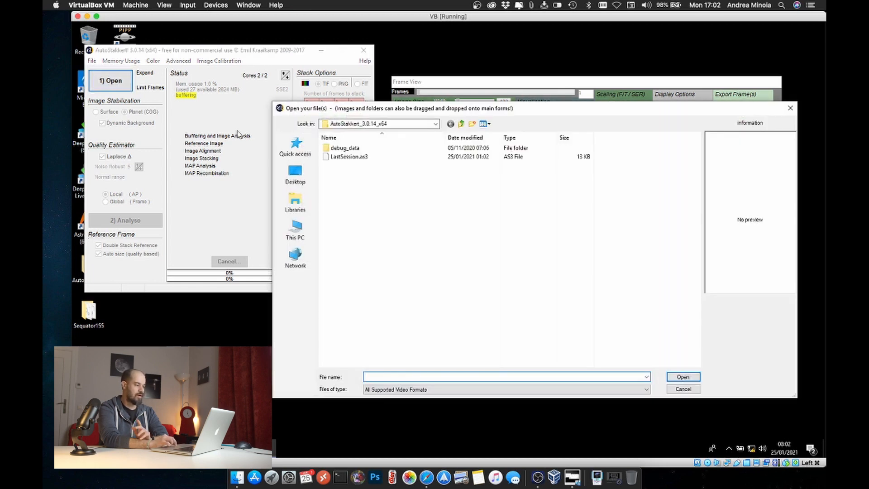
click(296, 231)
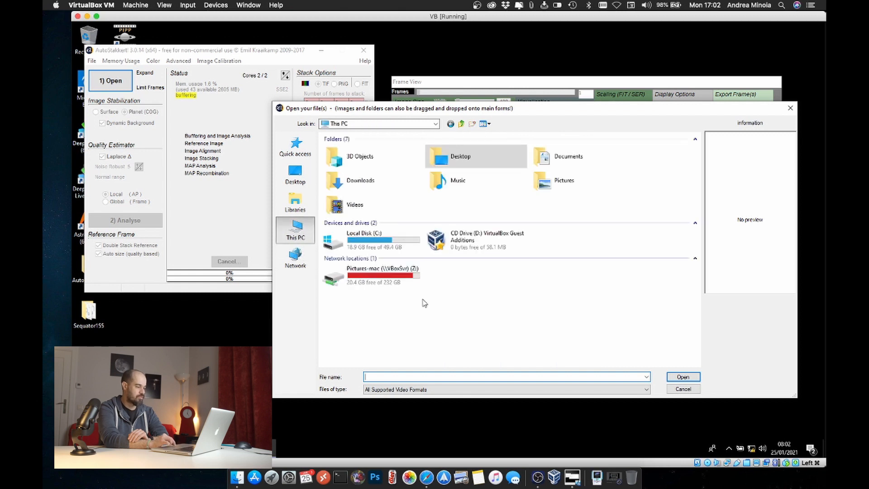
double_click(400, 279)
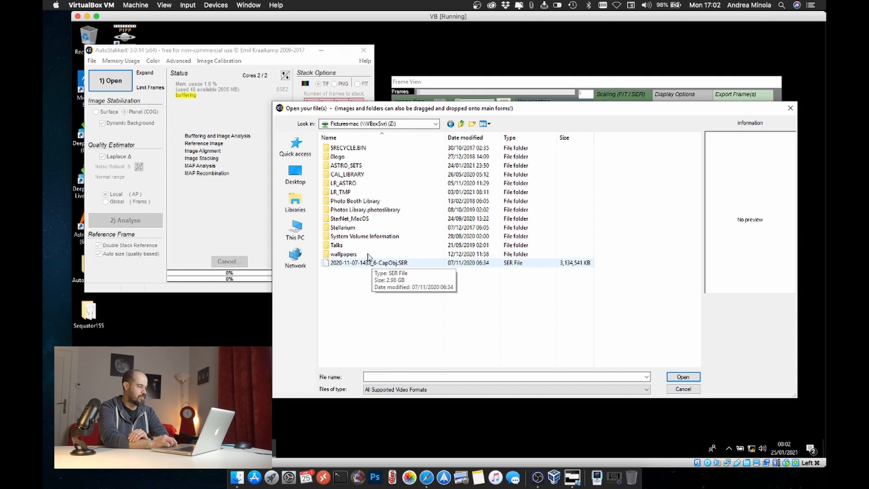
double_click(350, 165)
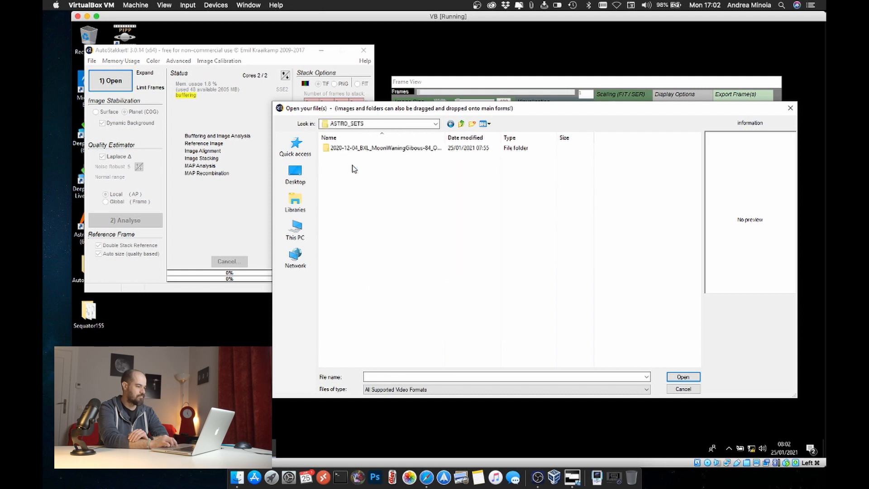
double_click(354, 149)
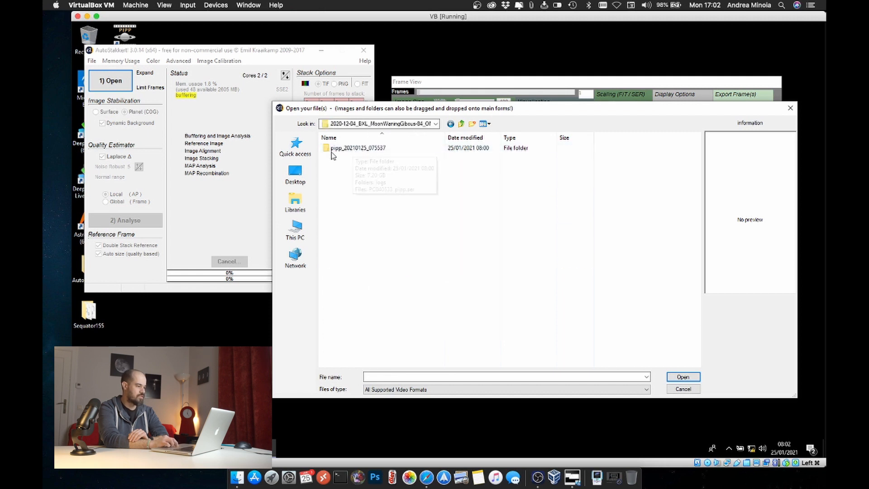
click(365, 151)
double_click(365, 151)
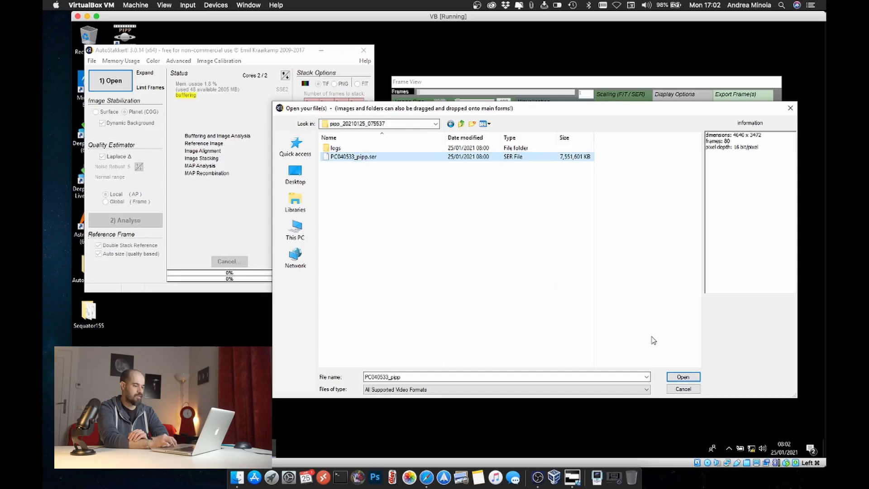
click(681, 375)
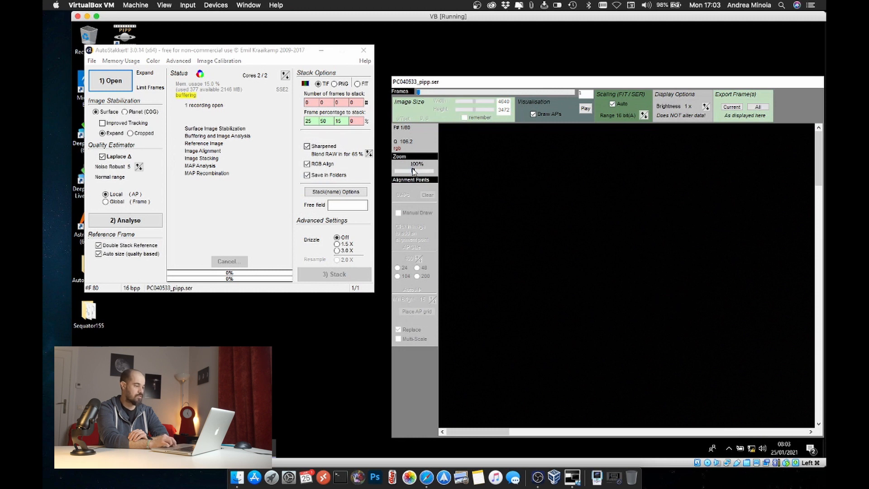
Run the frame quality analysis on the opened moon recording
drag(413, 171, 397, 171)
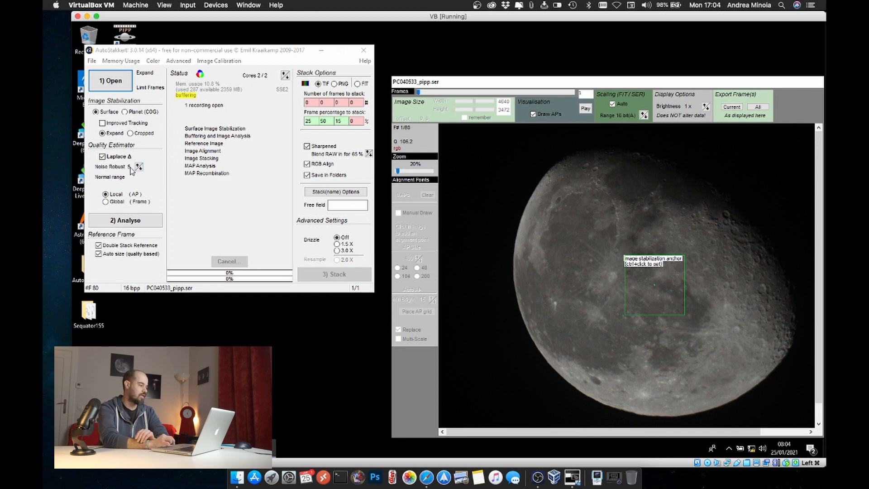
click(135, 223)
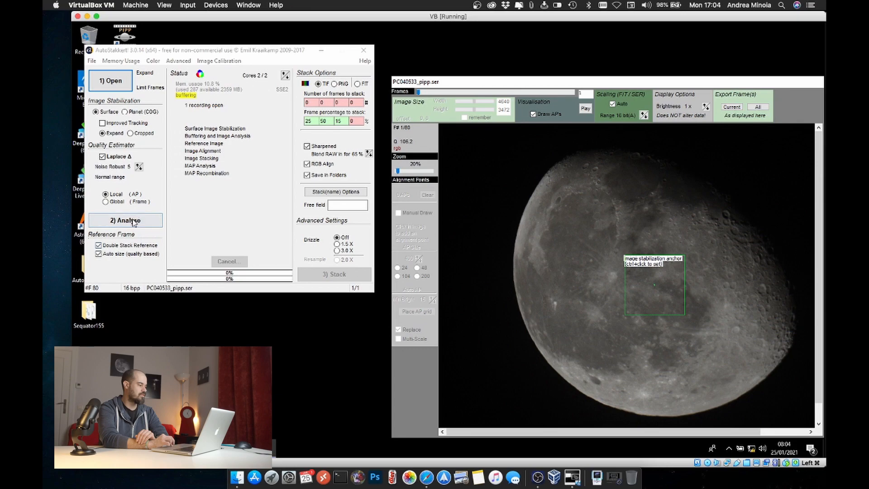
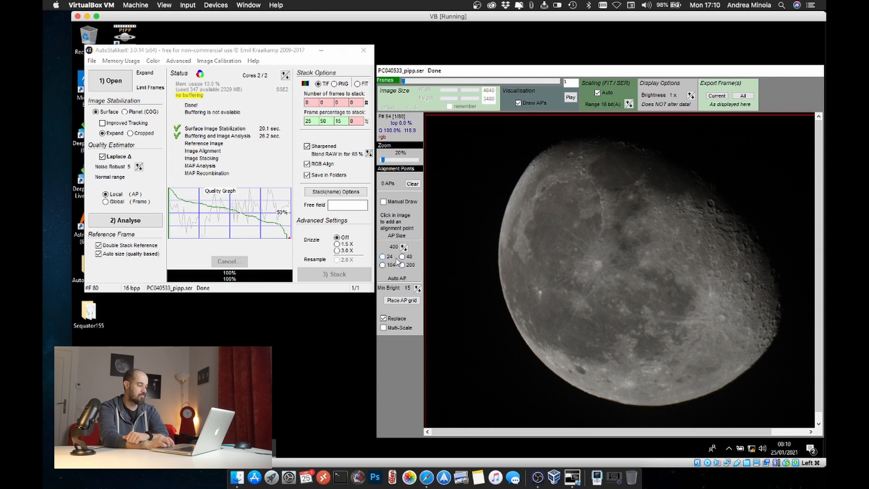
Try smaller alignment point sizes, set the AP size to 400, and place the AP grid over the moon
click(383, 257)
click(402, 256)
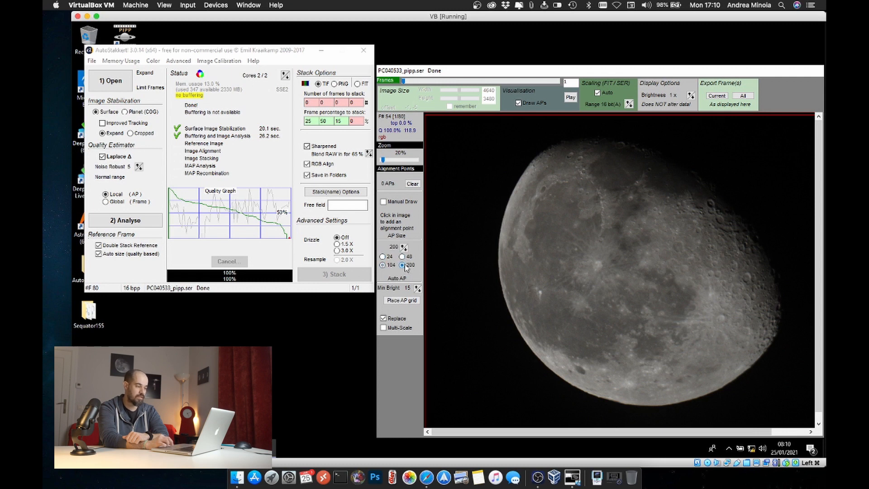
click(404, 246)
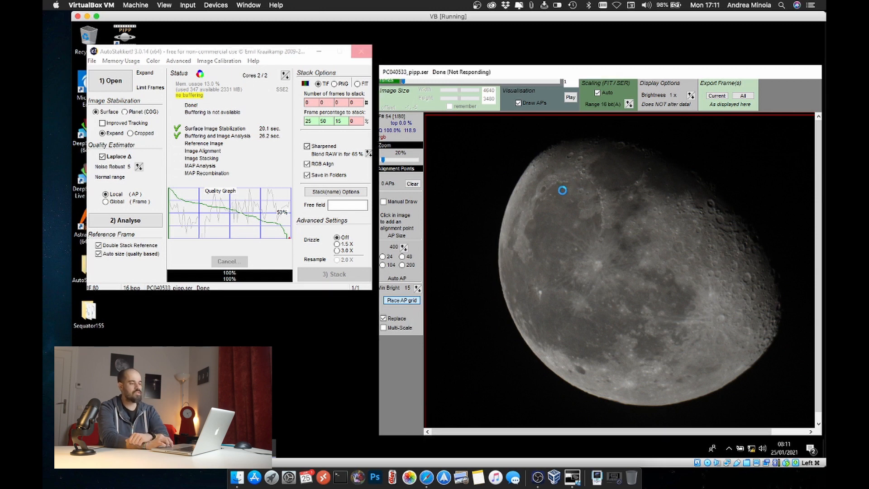
Add alignment points of size 400 by hand across the moon's disc, from the upper limb to the lower edge
click(579, 152)
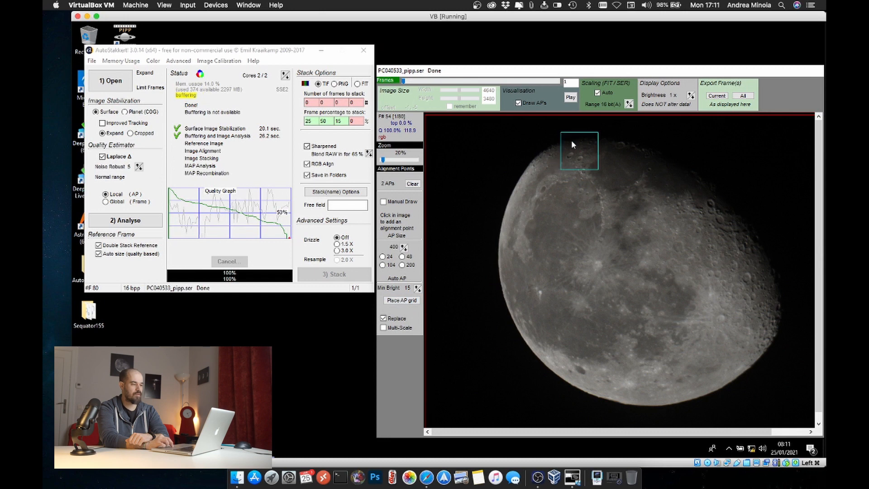
click(655, 202)
click(547, 227)
click(573, 187)
click(687, 360)
click(704, 342)
click(721, 324)
click(634, 254)
click(591, 295)
click(700, 286)
click(696, 256)
click(694, 262)
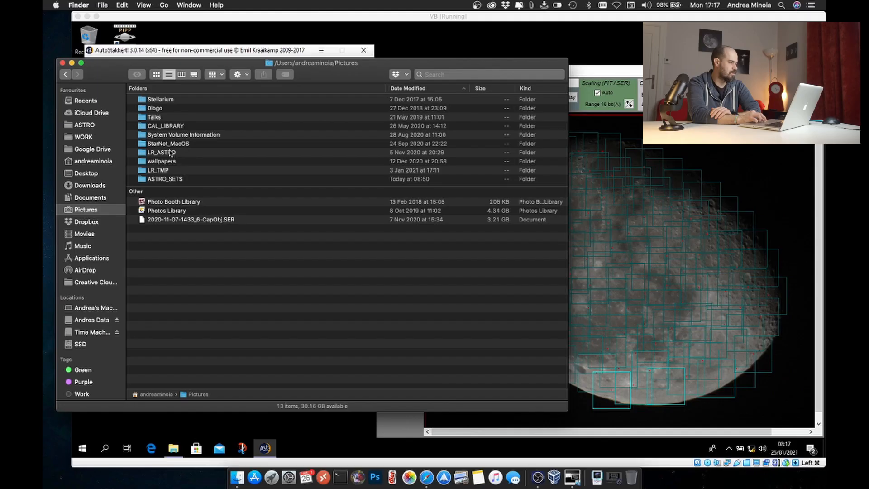
In Finder, open ASTRO_SETS and its pipp_20210125_075537 folder, and expand the AS_P25 folder to list the stacked results
double_click(165, 179)
scroll(176, 111, up, 10)
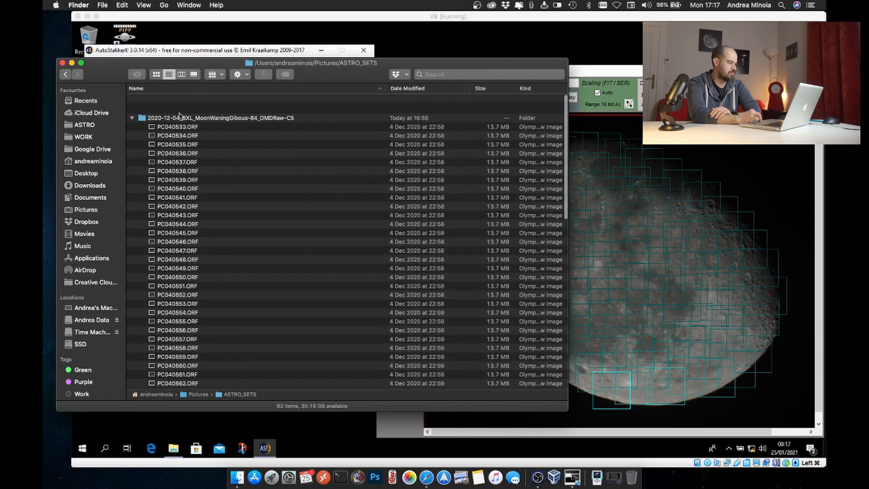
scroll(179, 114, down, 5)
scroll(179, 116, down, 4)
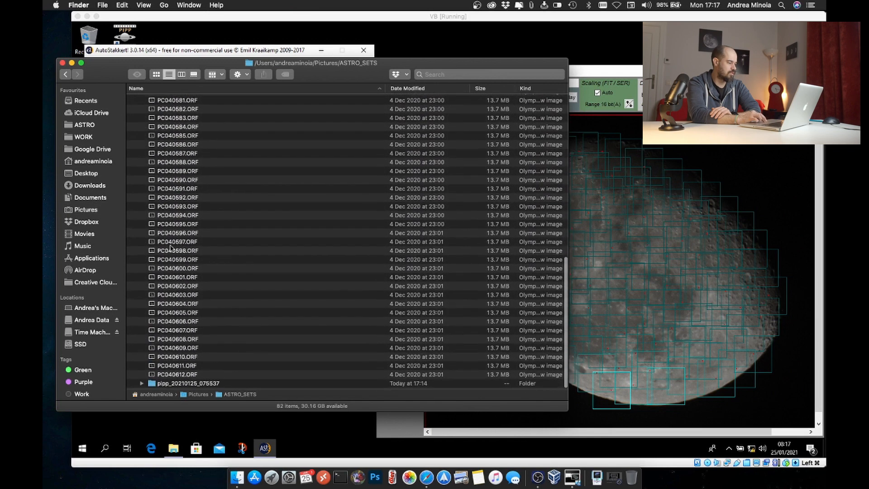
double_click(160, 384)
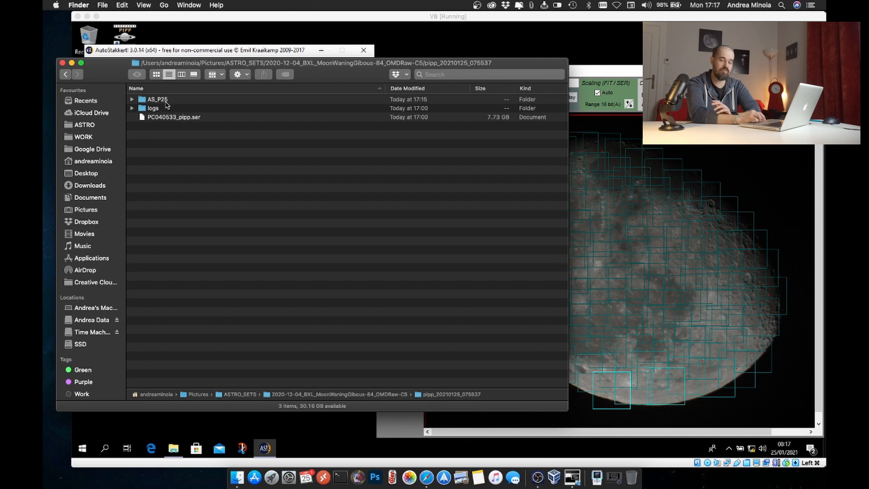
click(132, 99)
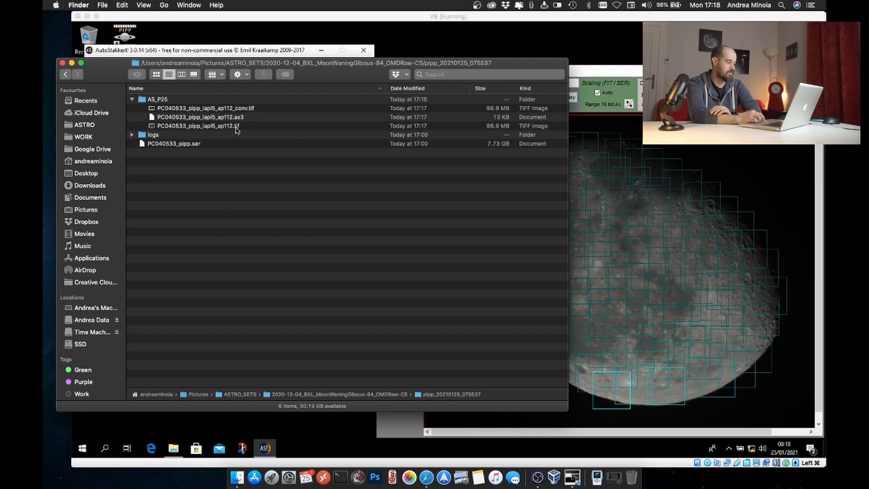
Open the unsharpened stack PC040533_pipp_lapl5_ap112.tif in Photoshop
click(236, 127)
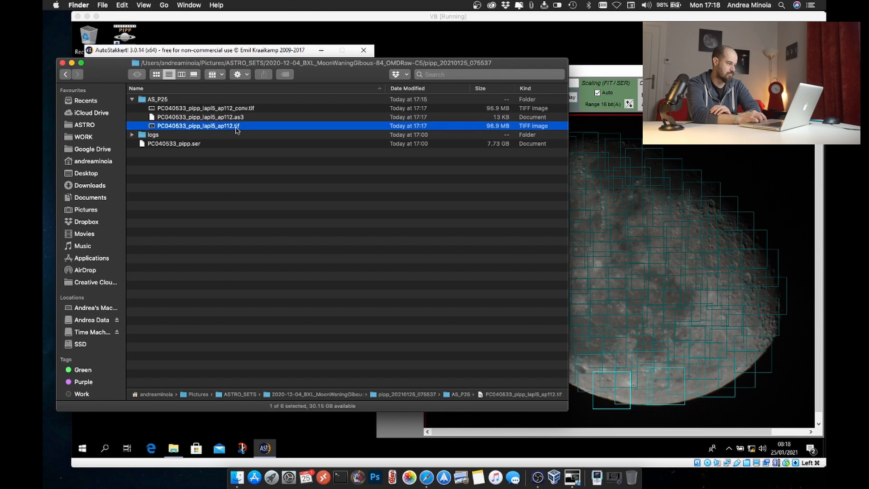
drag(236, 127, 378, 476)
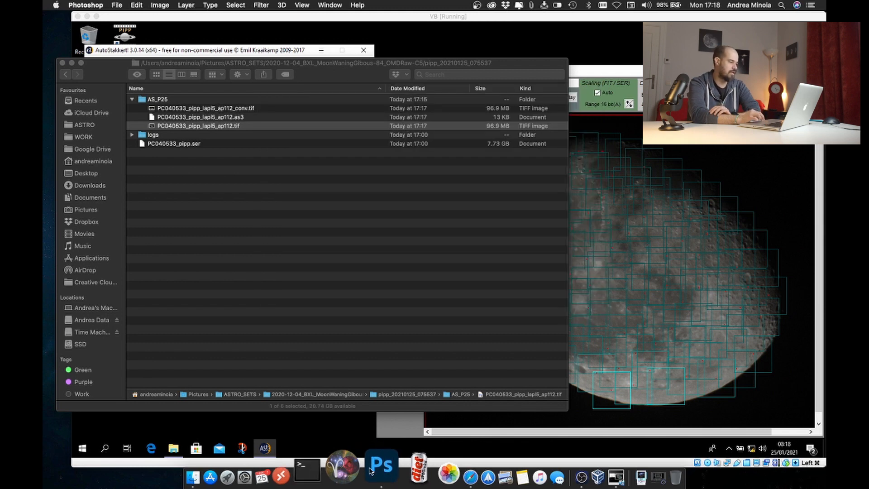
click(370, 471)
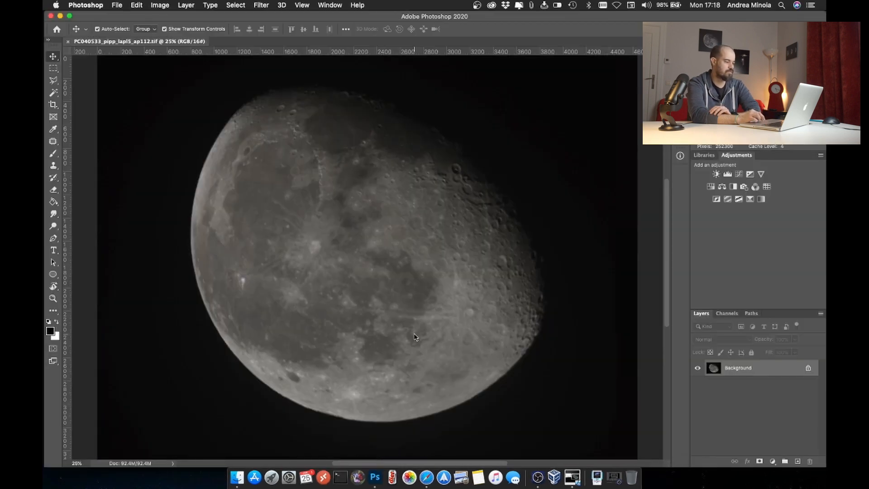
Place PC040533_pipp_lapl5_ap112_conv.tif from the AS_P25 folder as a layer above the unsharpened stack
click(237, 478)
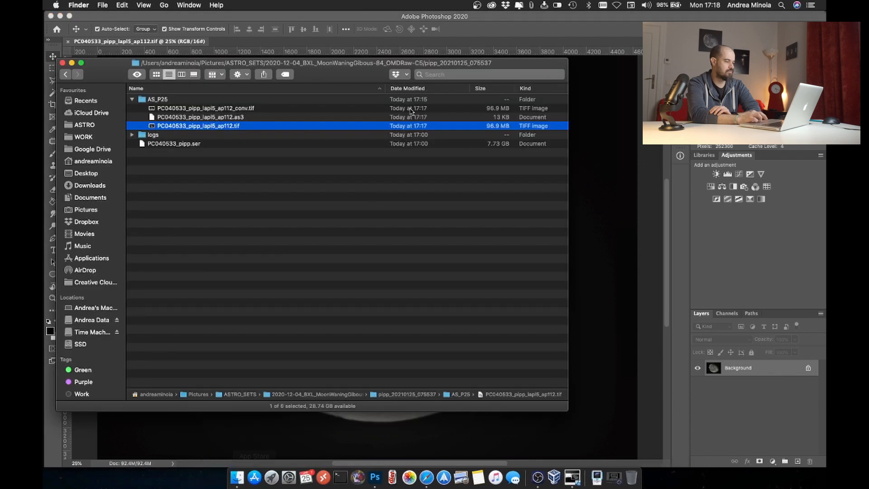
click(253, 110)
drag(252, 109, 619, 401)
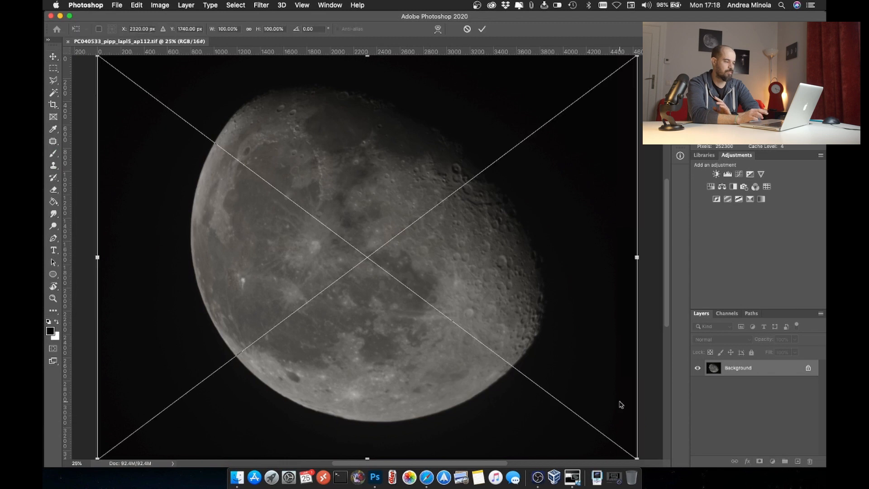
key(Return)
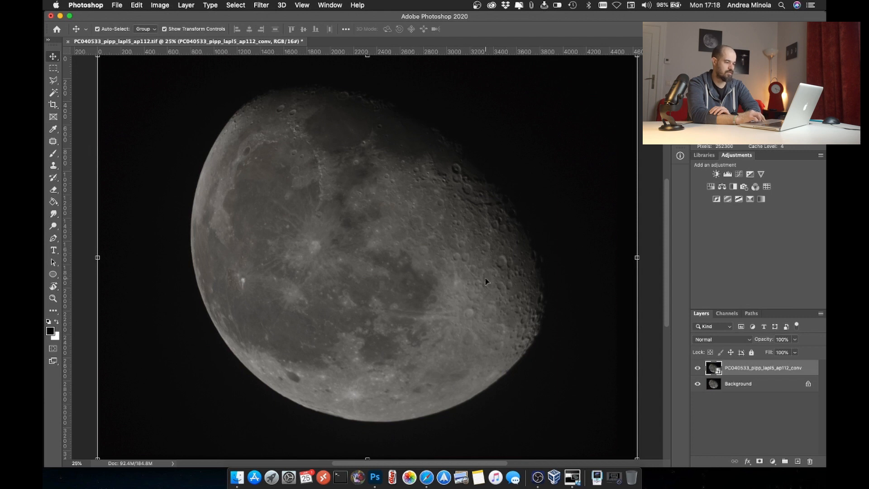
Compare the sharpened and unsharpened stacks at 100% zoom by toggling the conv layer's visibility
key(super+1)
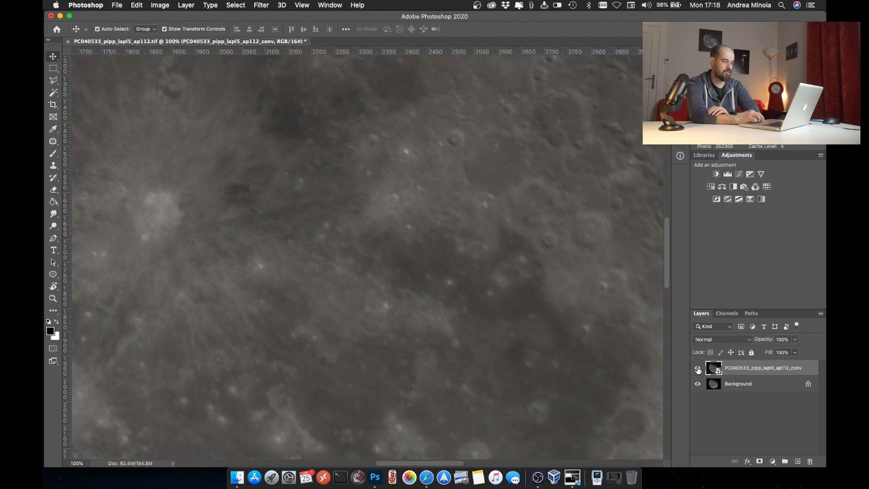
click(698, 370)
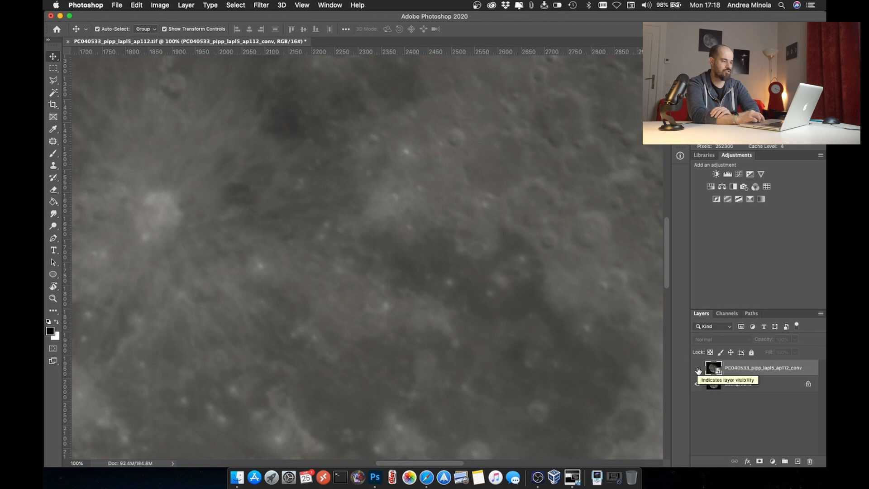
click(699, 371)
click(698, 370)
click(698, 370)
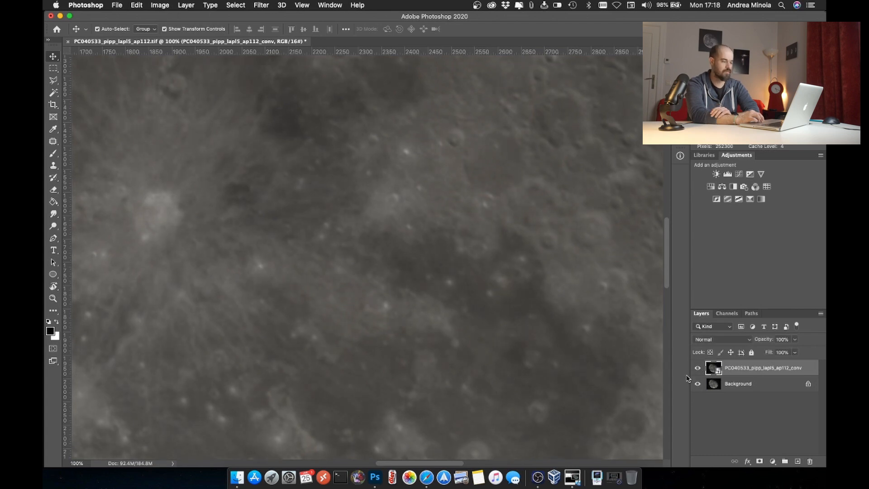
scroll(620, 378, down, 10)
scroll(620, 378, up, 10)
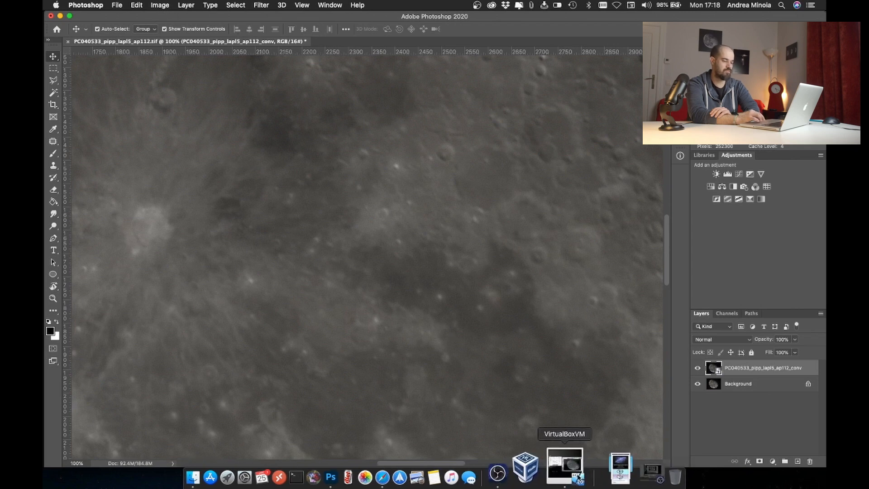
Return to the Windows virtual machine, close AutoStakkert and launch RegiStax 6
click(577, 477)
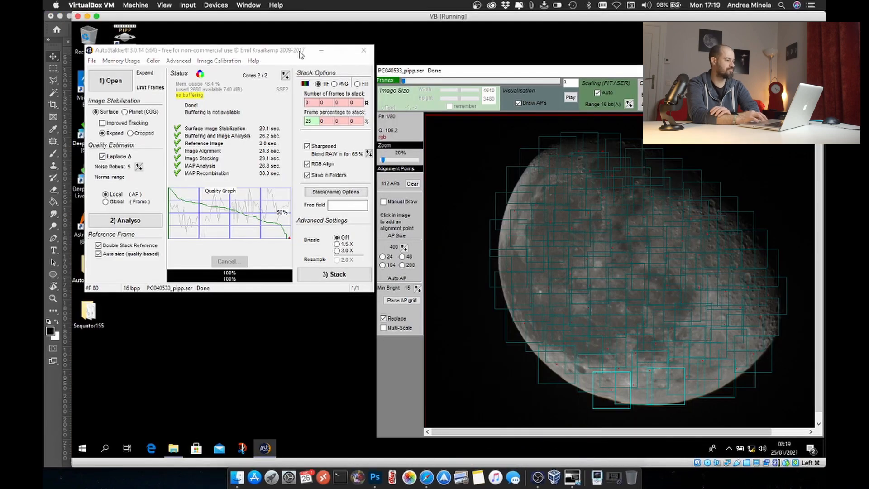
click(365, 52)
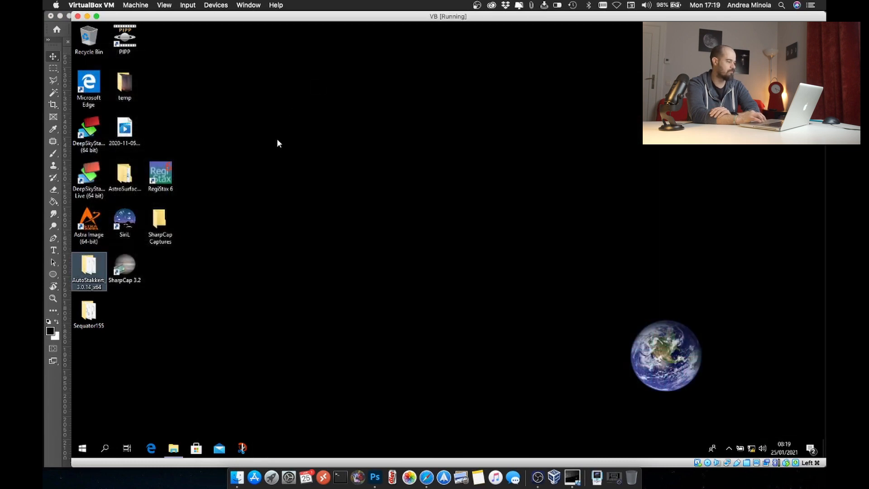
double_click(165, 188)
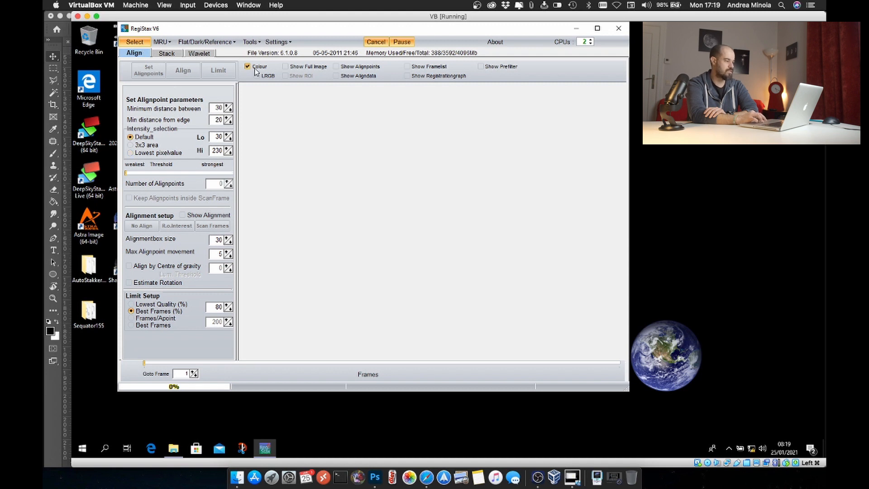
Open PC040533_pipp_lapl5_ap112.tif from the AS_P25 folder under ASTRO_SETS on the Pictures-mac drive, accepting the intensity-level stretch
click(136, 42)
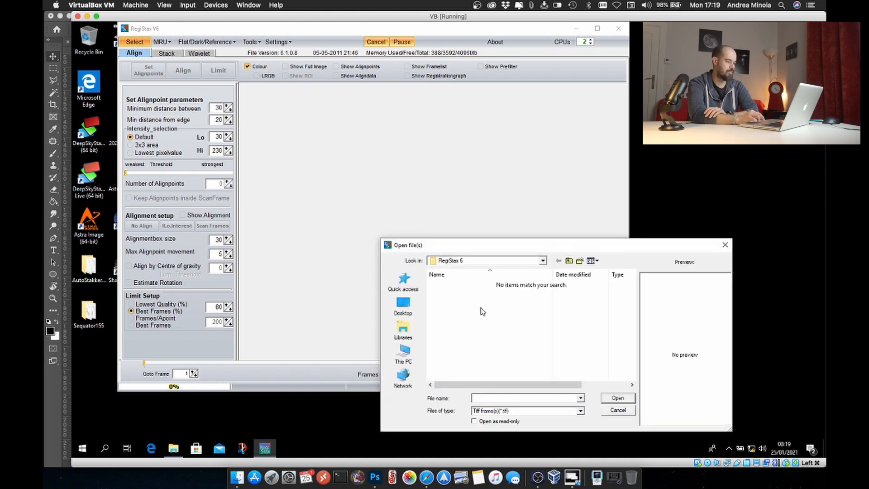
click(403, 354)
scroll(496, 358, down, 4)
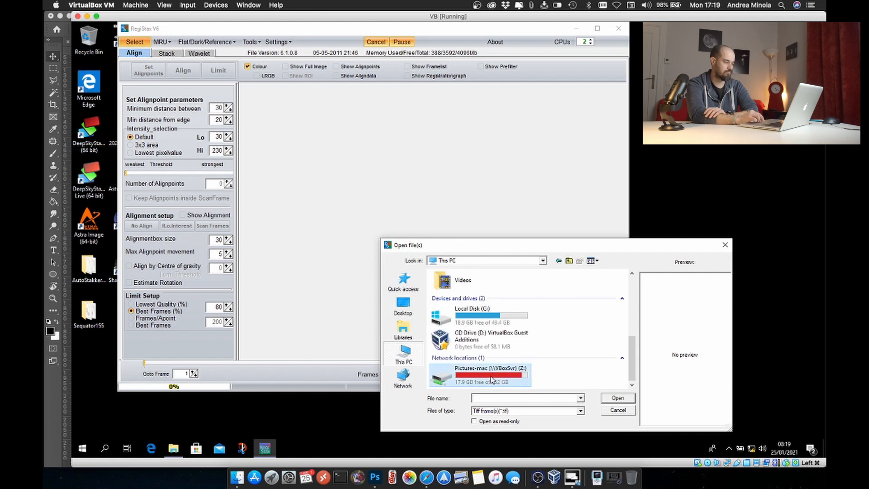
double_click(491, 377)
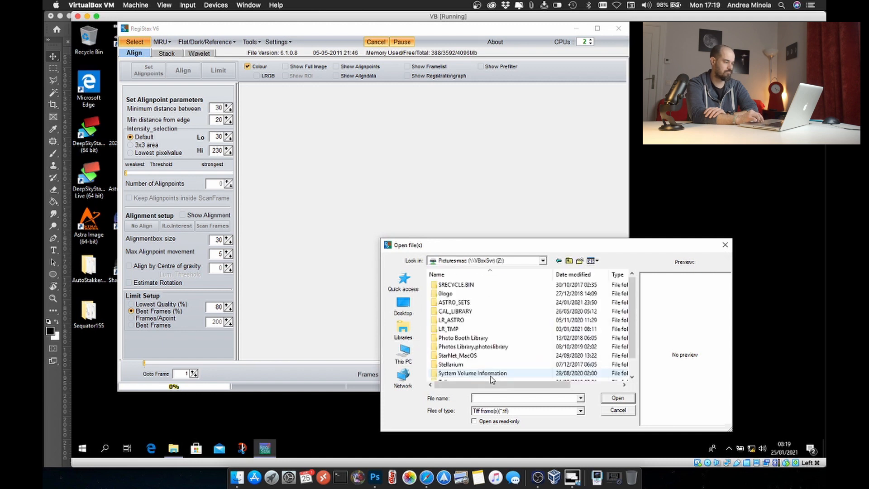
double_click(471, 303)
double_click(471, 285)
double_click(469, 286)
double_click(469, 286)
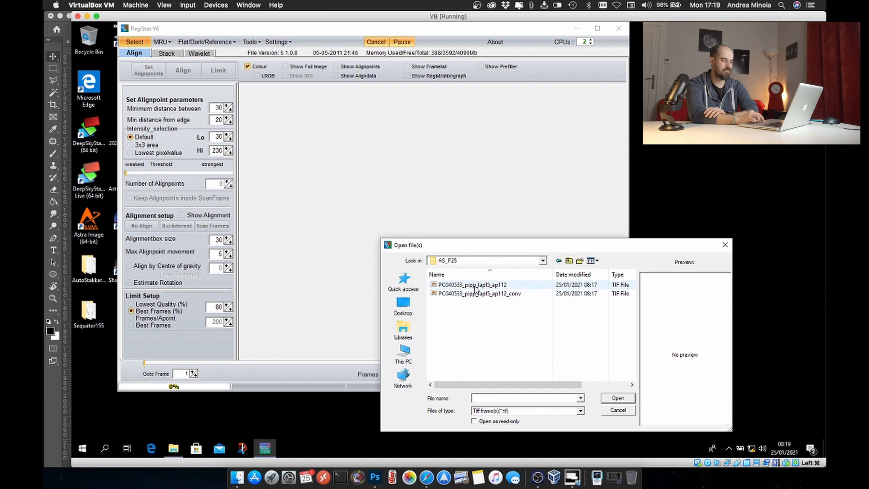
click(475, 287)
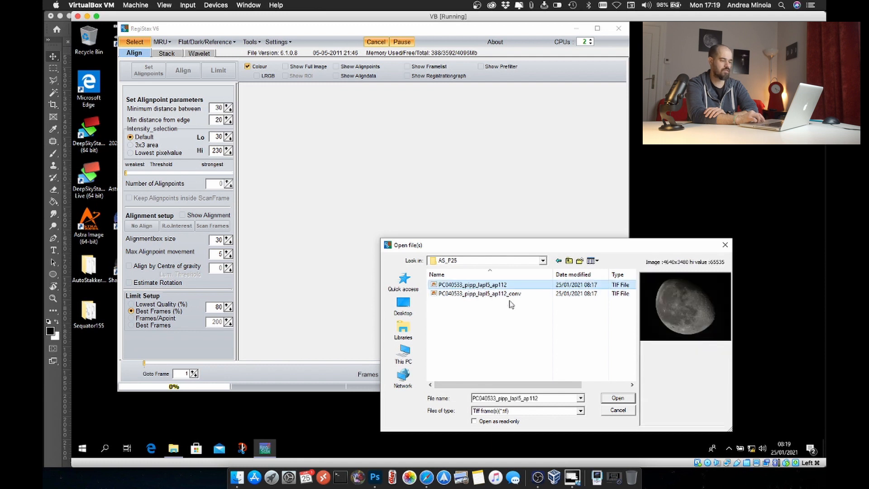
click(617, 399)
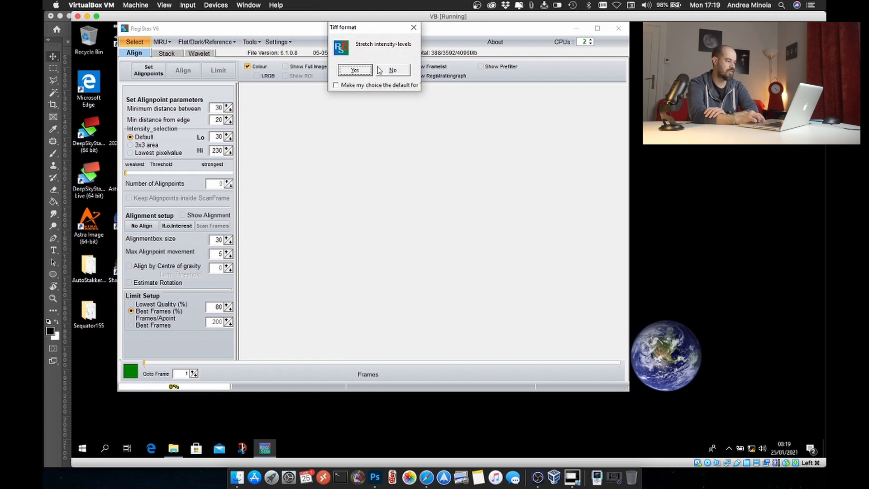
click(363, 72)
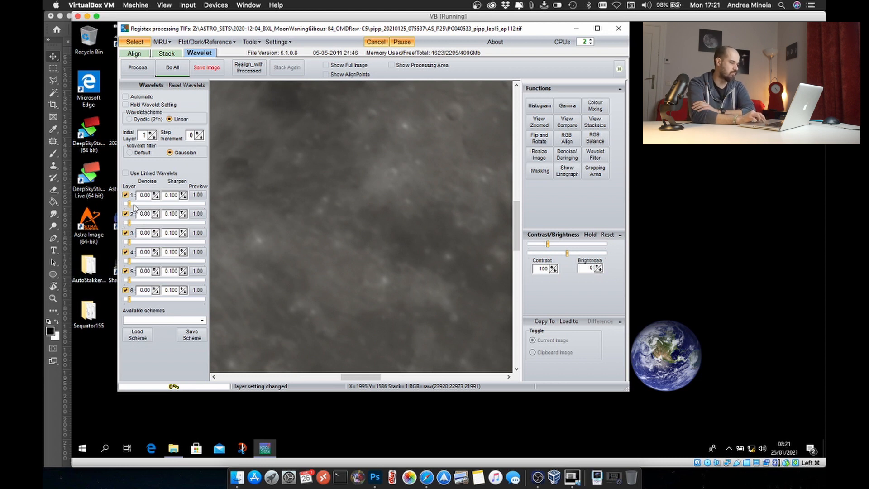
Try strong wavelet sharpening with layer 1 at 74.2 and layers 2 and 3 at 100
drag(129, 204, 184, 207)
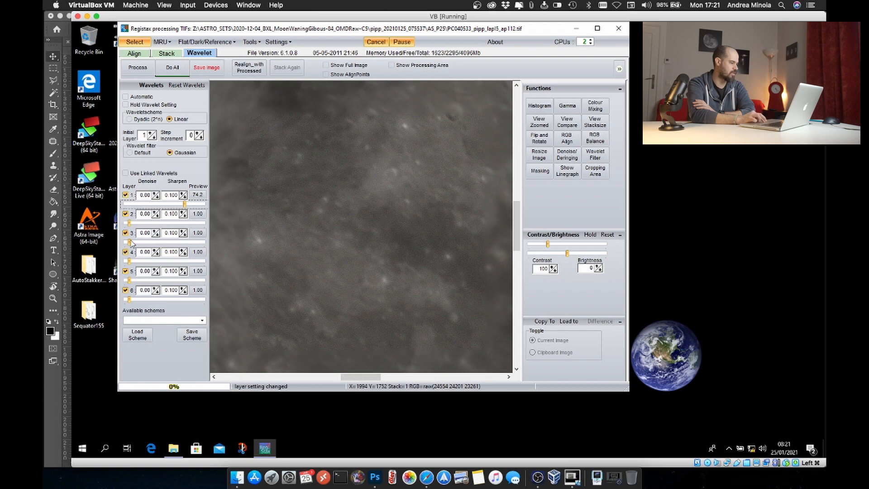
drag(130, 223, 208, 227)
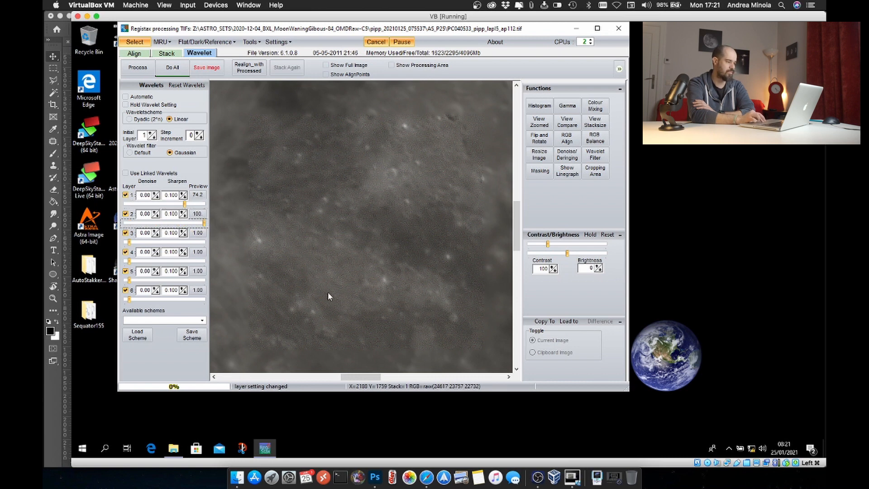
drag(129, 243, 206, 243)
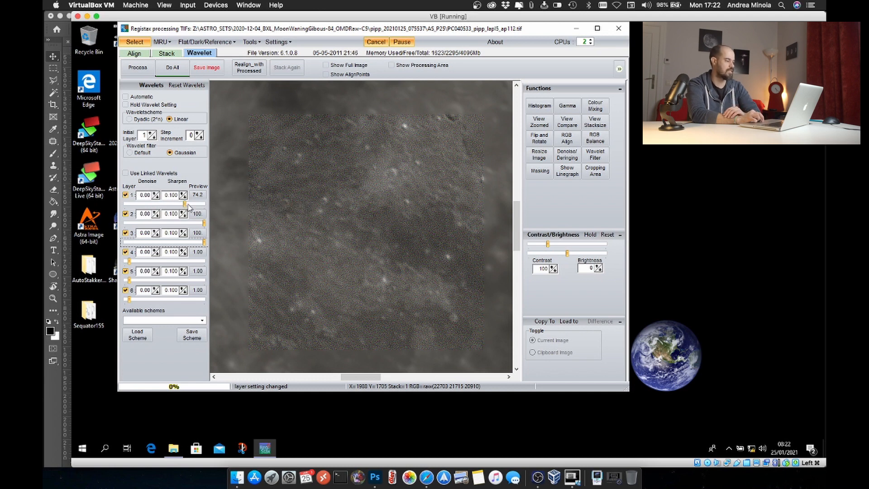
Reduce the wavelet sharpening to 6.1 on layer 1, 11.0 on layer 2 and 18.9 on layer 3
drag(185, 204, 133, 203)
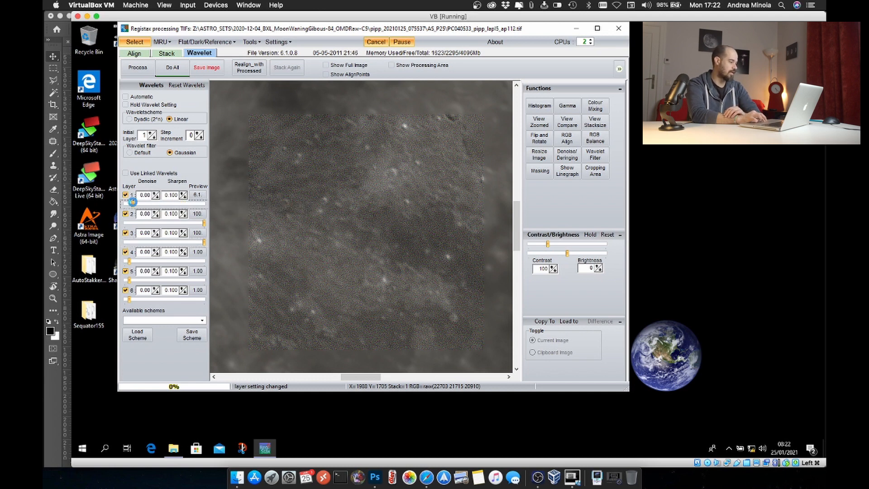
drag(203, 223, 136, 224)
drag(204, 242, 141, 240)
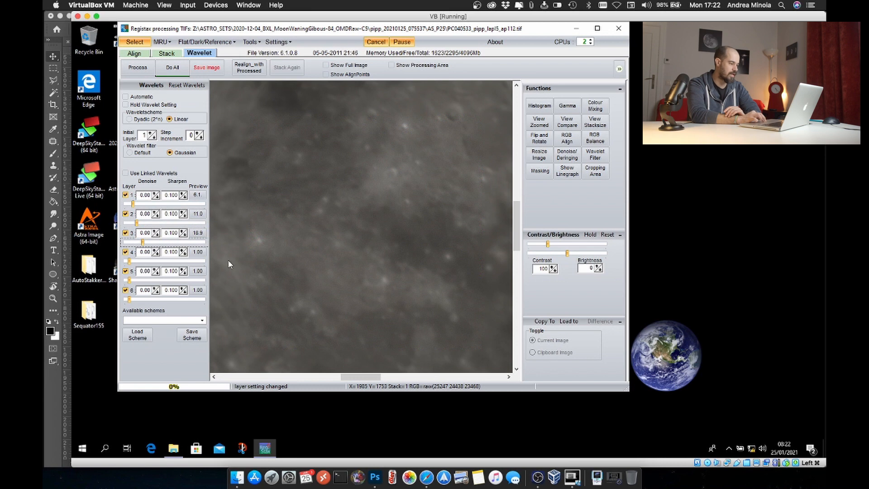
Set wavelet layer 3 to 22.0, layer 4 to 25.7 and layer 5 to 33.1, and show the full image
drag(142, 241, 153, 265)
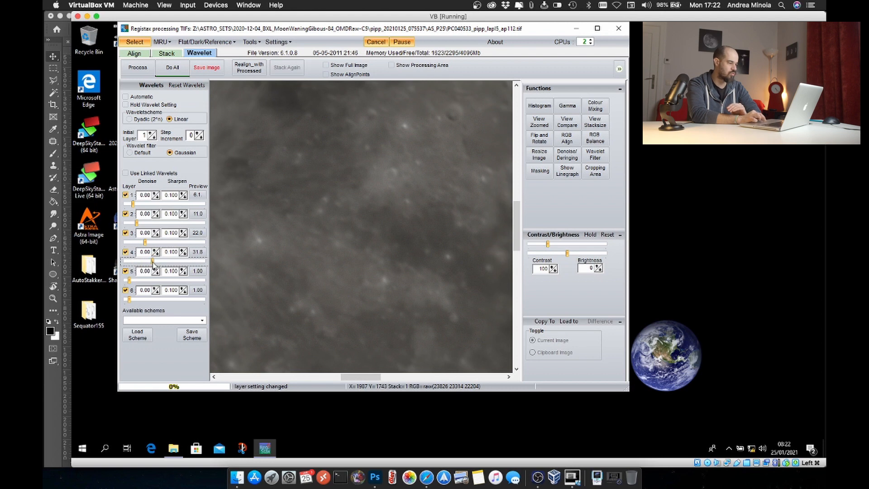
drag(129, 280, 159, 281)
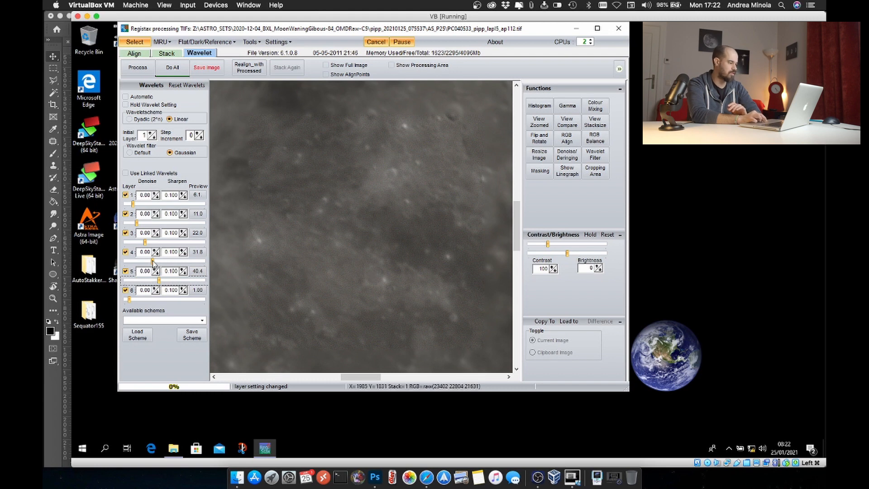
drag(152, 261, 152, 280)
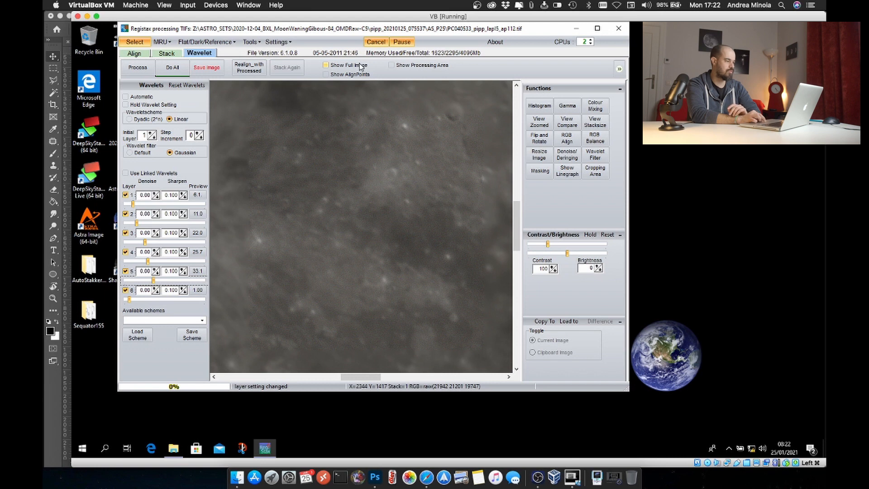
click(326, 66)
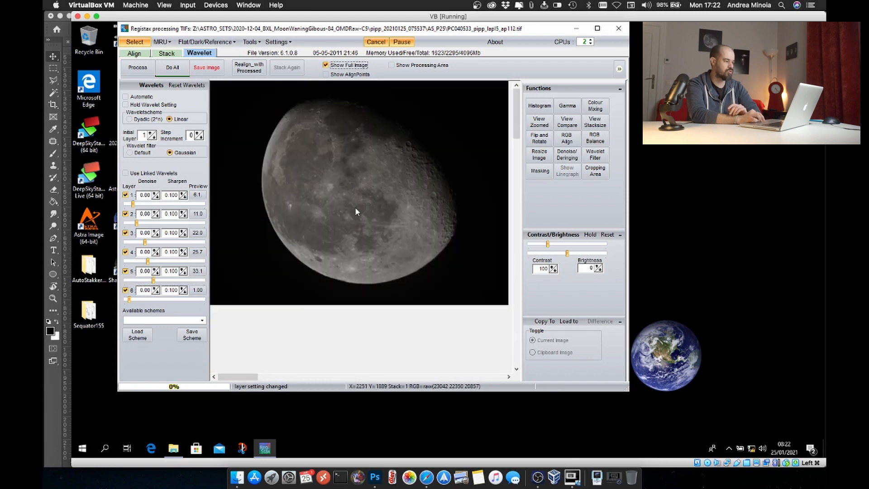
Apply the current wavelet sharpening to the entire moon image
click(169, 71)
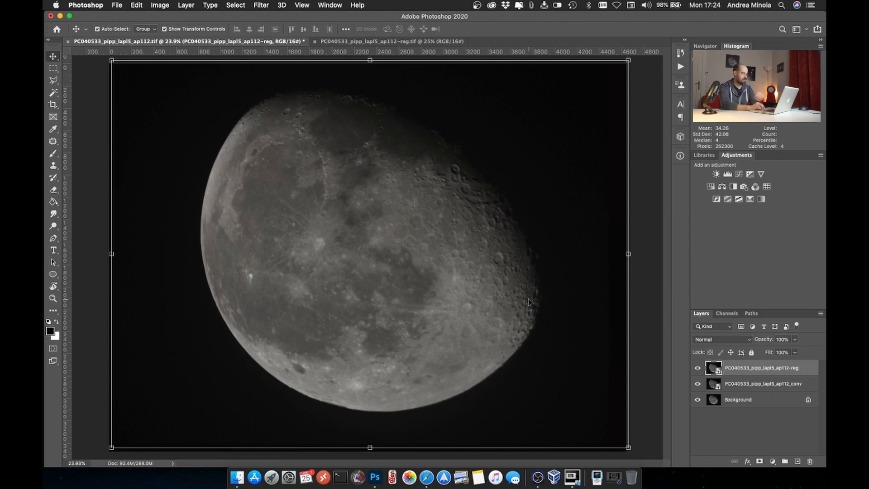
In Photoshop, compare the PC040533_pipp_lapl5_ap112-reg layer with the _conv layer beneath it at 100% magnification
key(super)
key(super+1)
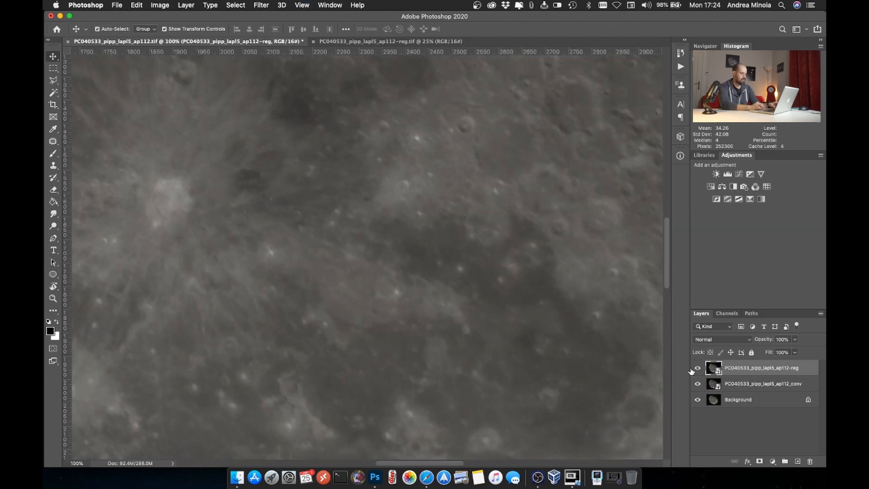
click(697, 369)
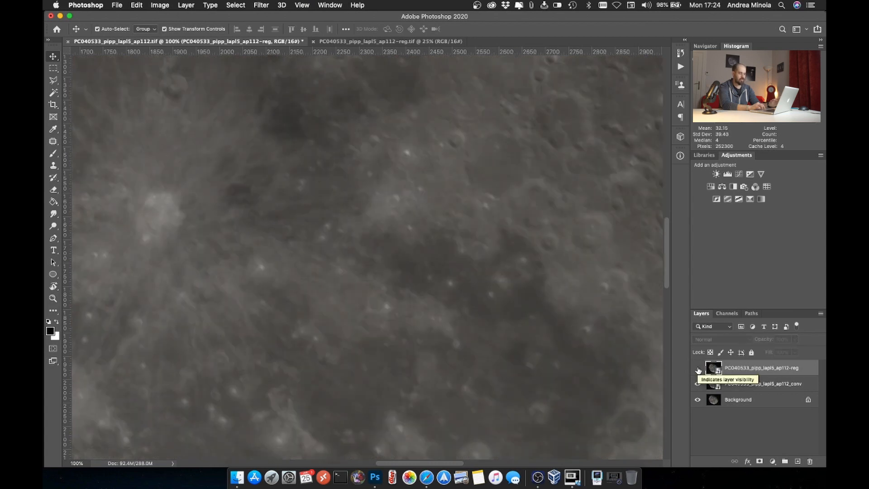
click(698, 369)
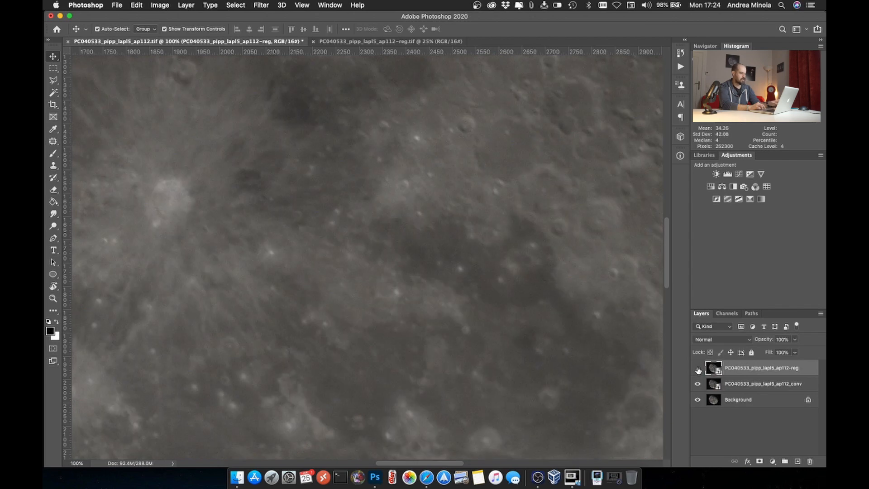
click(697, 369)
click(698, 368)
click(698, 368)
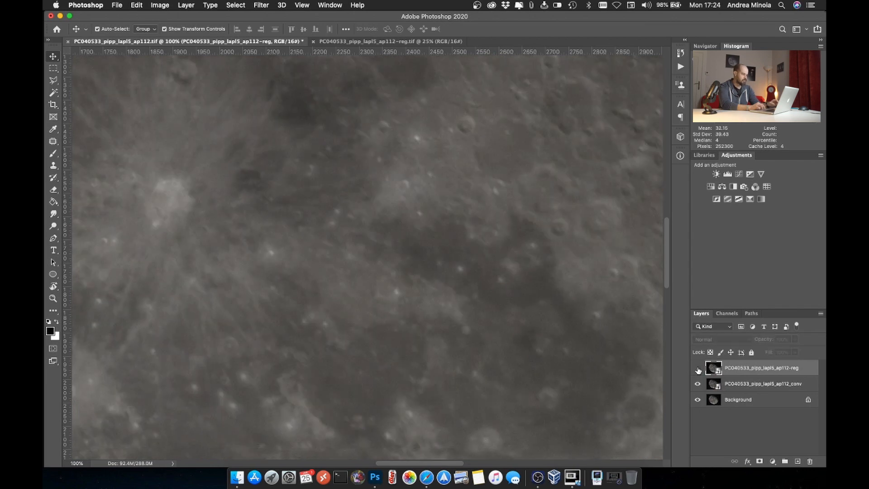
click(698, 369)
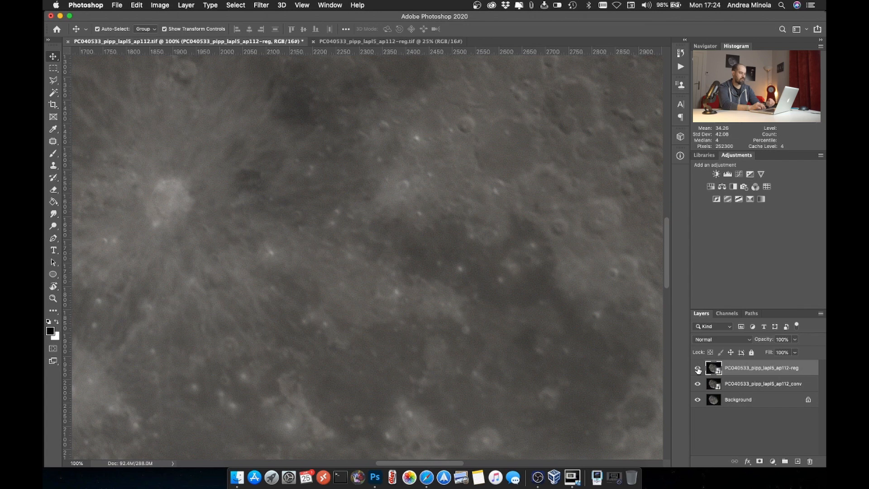
Hide the PC040533_pipp_lapl5_ap112-reg layer and compare the _conv layer with the Background across the full image
key(super+0)
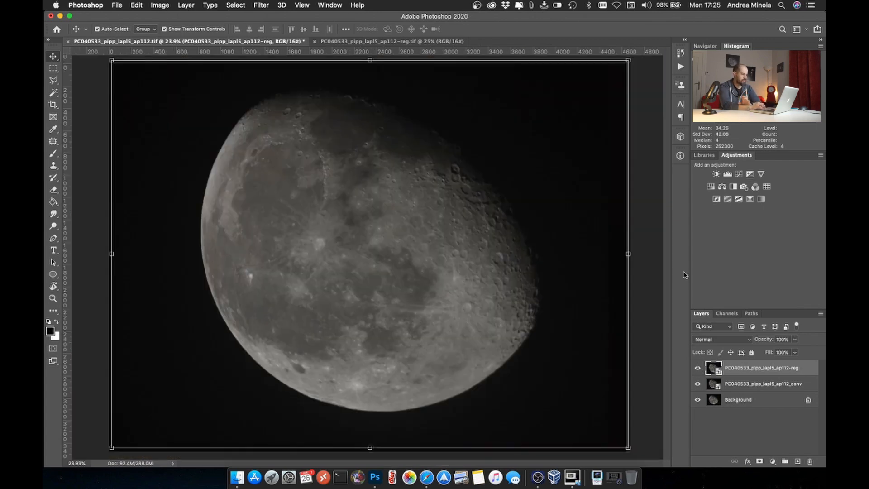
click(698, 367)
click(699, 383)
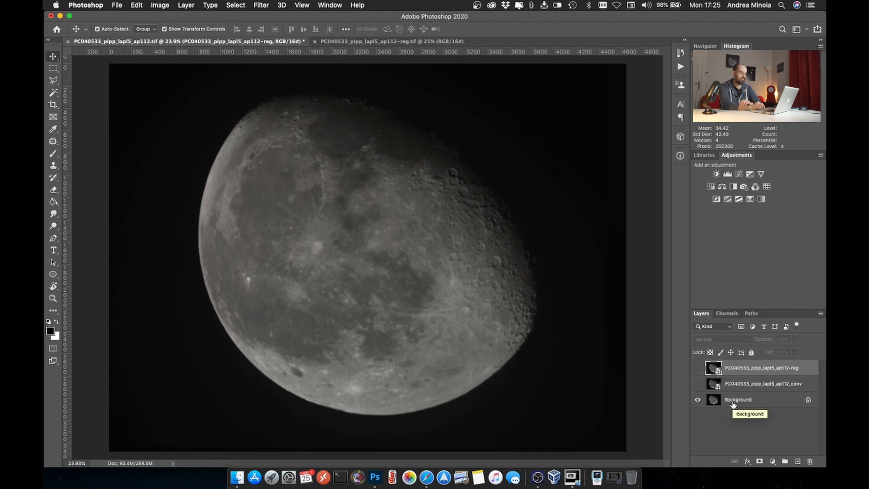
click(699, 384)
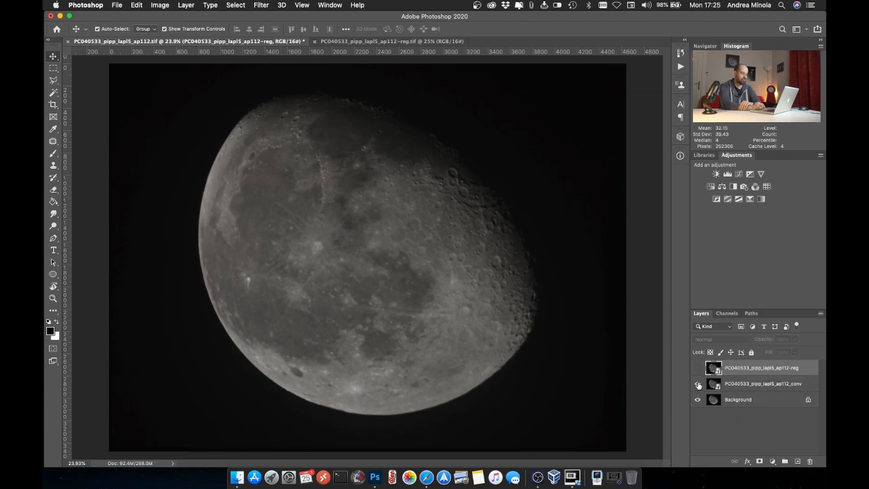
Set the PC040533_pipp_lapl5_ap112_conv layer's opacity to 66% and stamp the visible layers into a new merged layer above it
click(734, 385)
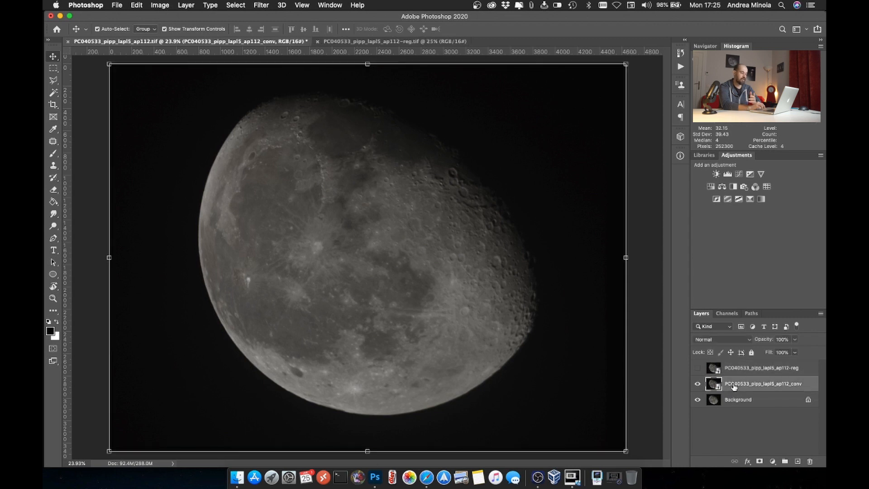
key(super+1)
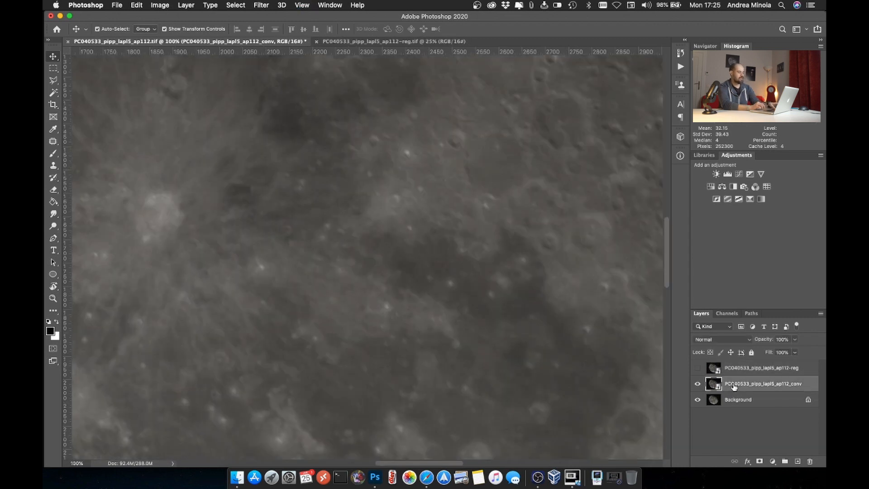
click(794, 341)
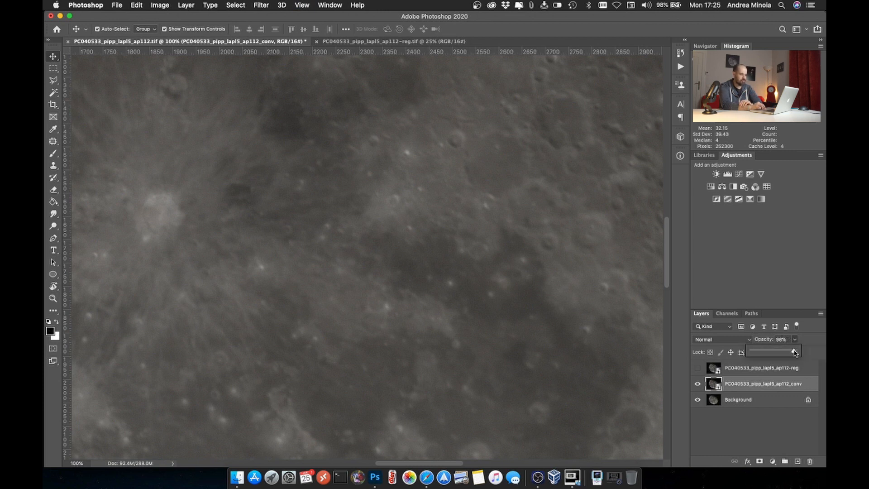
mouse_move(795, 354)
mouse_down()
mouse_move(757, 355)
mouse_move(780, 358)
mouse_up()
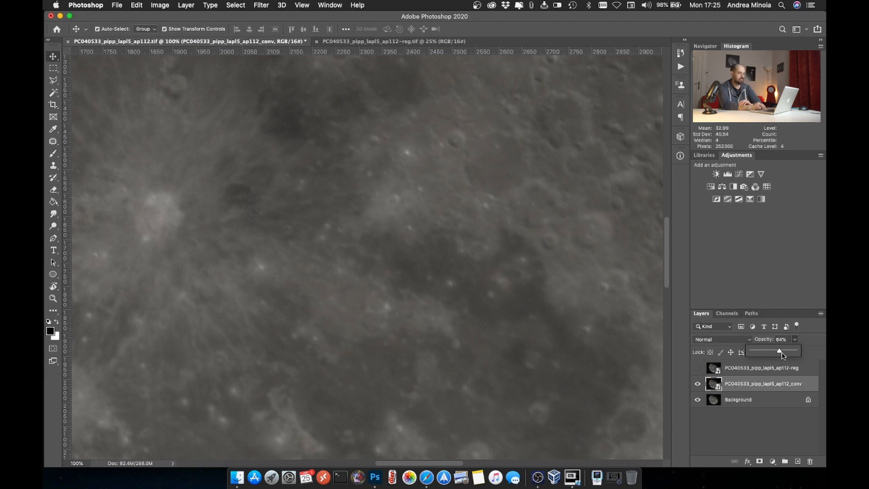
drag(782, 355, 781, 355)
click(812, 347)
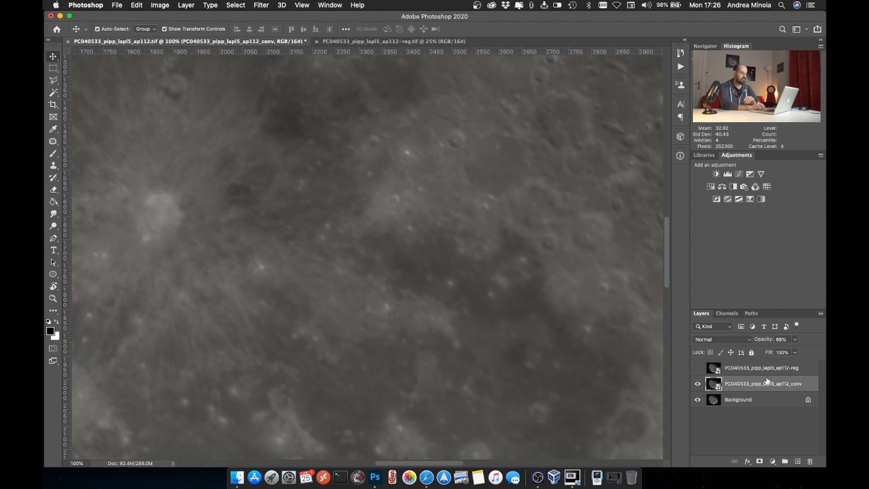
key(super+alt+shift+e)
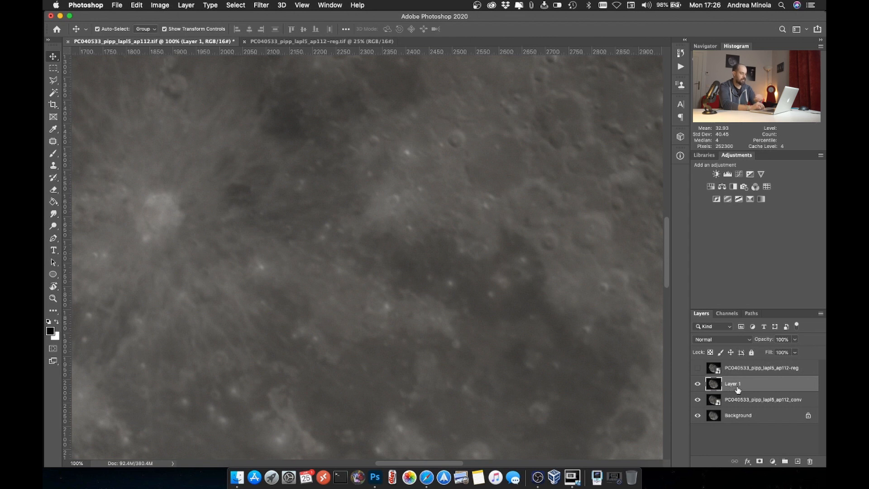
Open the merged layer in Camera Raw and set Exposure to +1.35, Highlights to -28 and Whites to +36
key(super+shift+a)
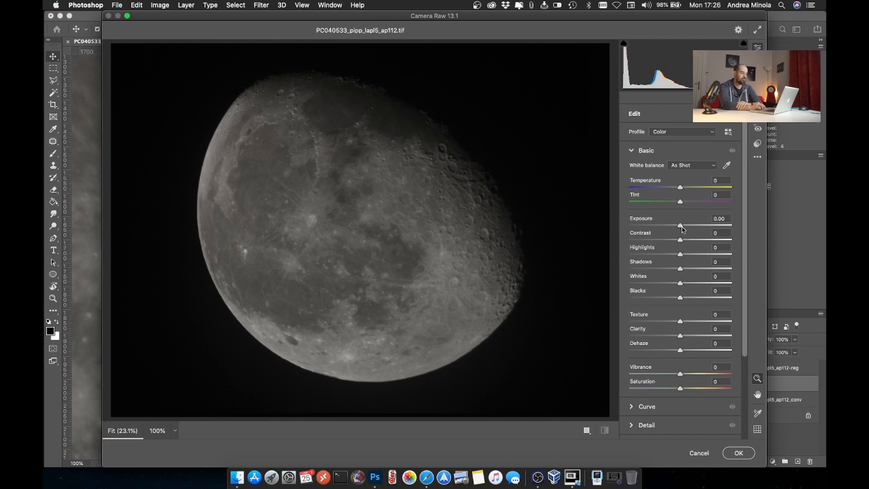
drag(681, 226, 666, 255)
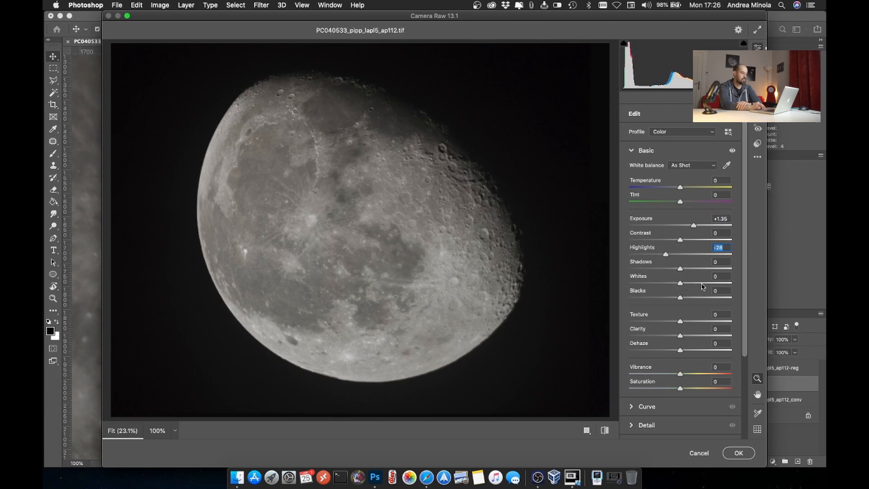
drag(680, 283, 698, 284)
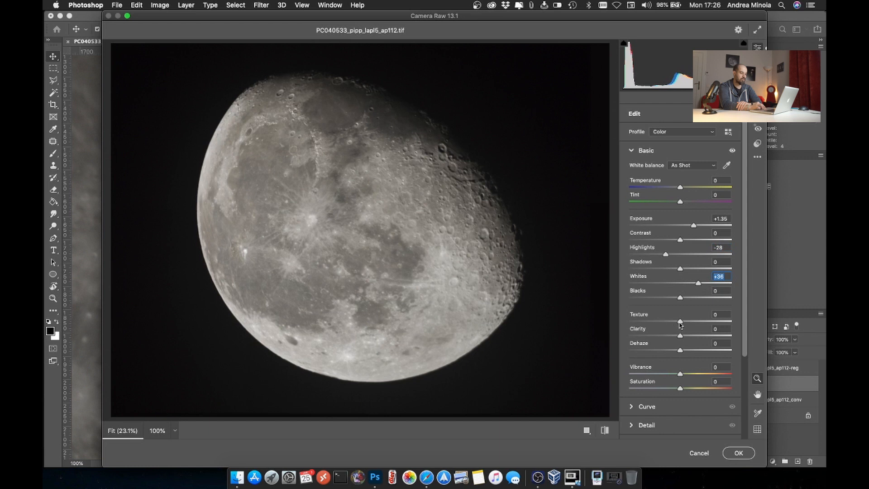
Test Texture at +100 and -100, and settle on Texture +12, Clarity +6 and Dehaze -15
drag(682, 323, 741, 330)
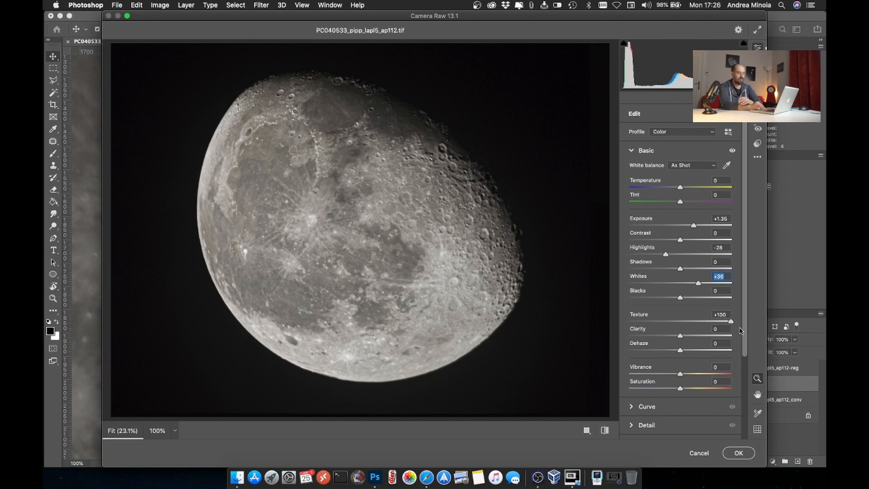
drag(731, 323, 623, 311)
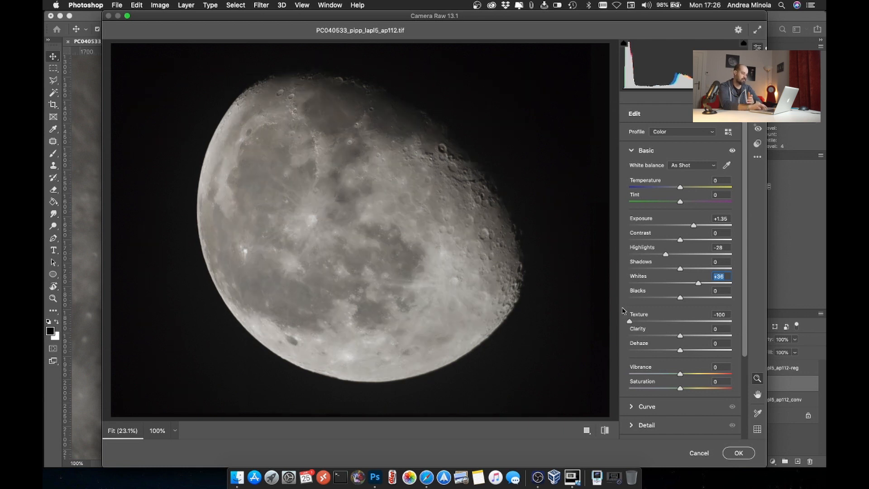
drag(630, 320, 674, 352)
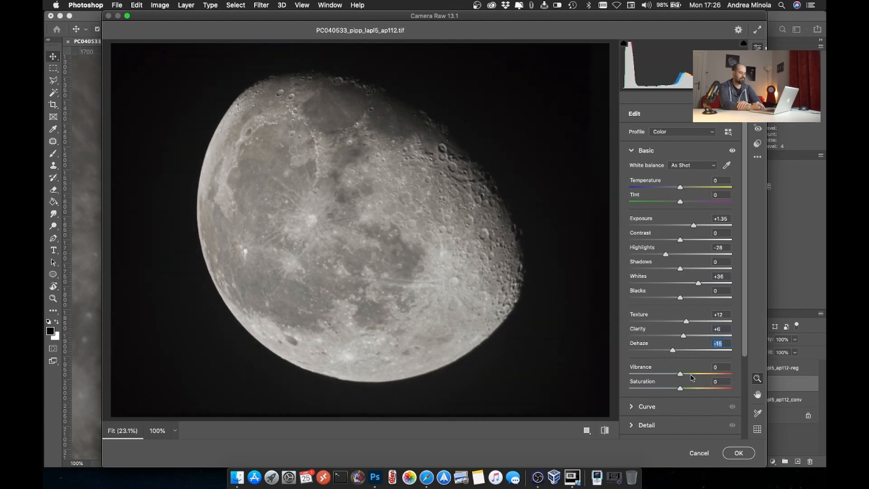
Sample the white balance from the moon's bright surface near the cratered edge and raise Vibrance to +63
click(726, 165)
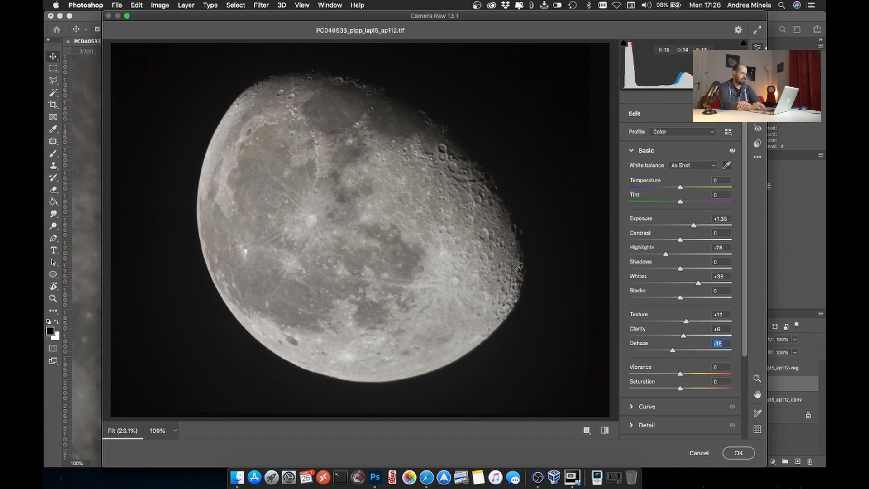
click(447, 270)
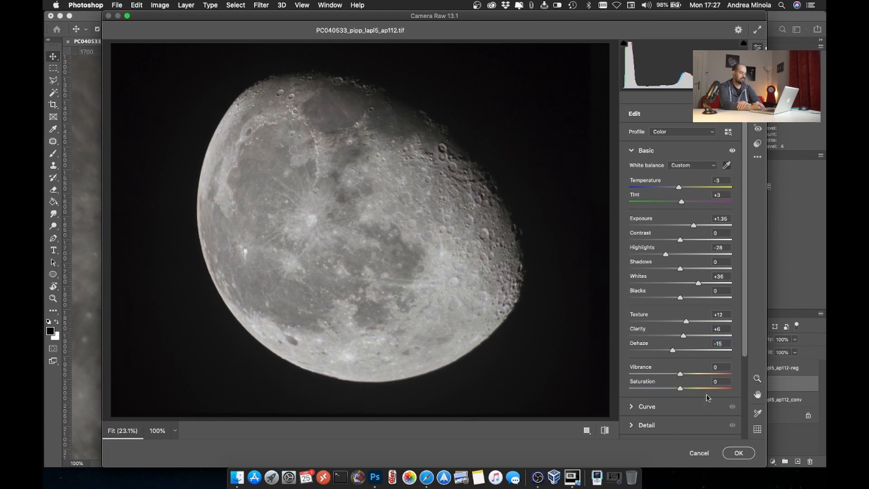
drag(714, 377, 713, 375)
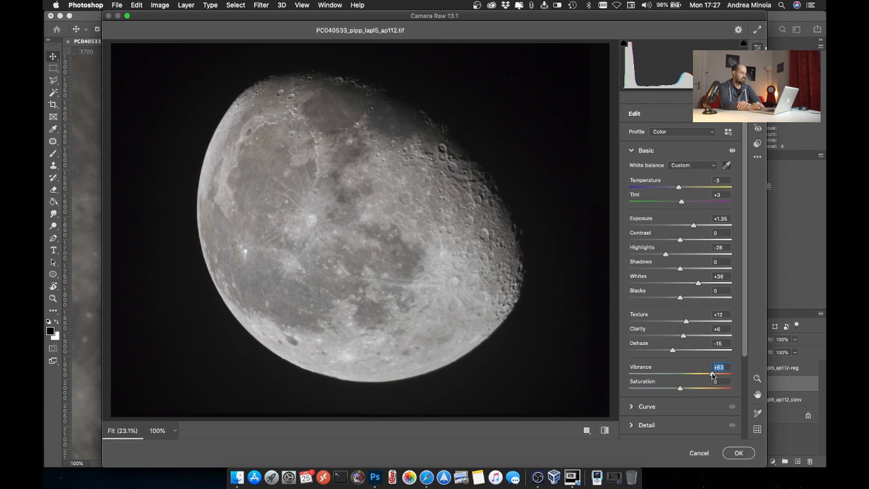